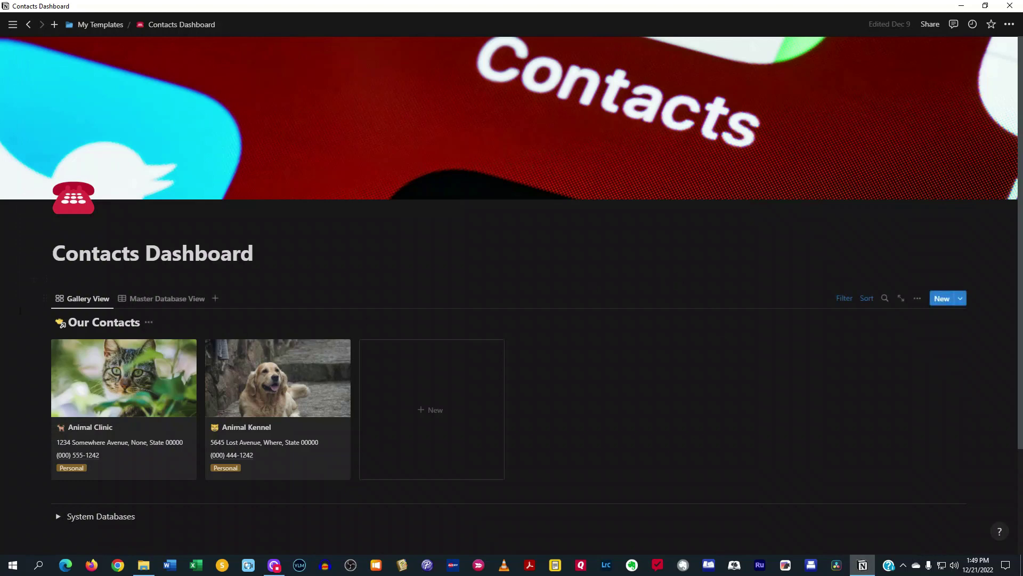
# Peek at the Master Database View, return to Gallery View, and expand then collapse System Databases.
pyautogui.click(179, 300)
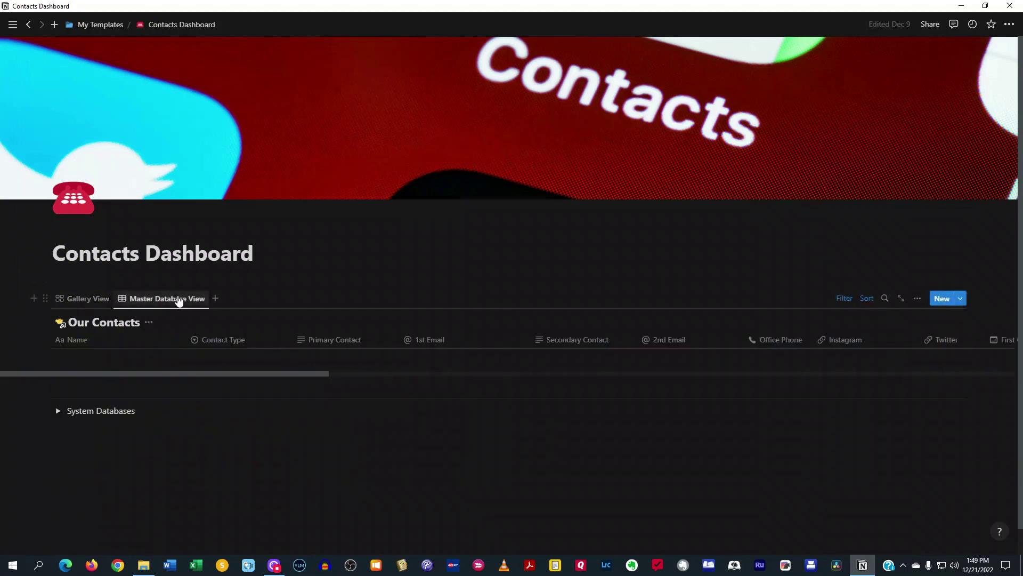
pyautogui.click(84, 298)
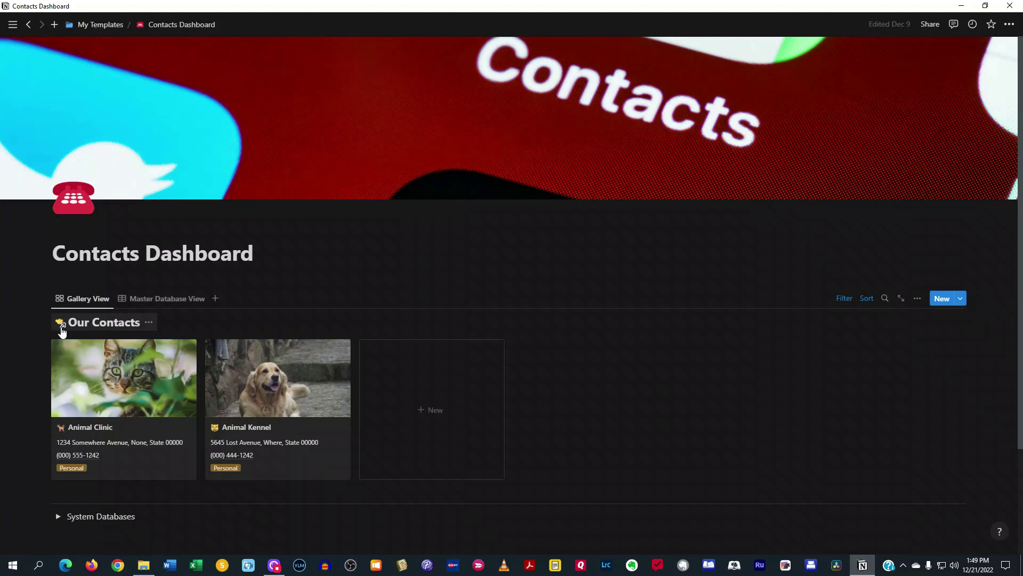
pyautogui.click(58, 516)
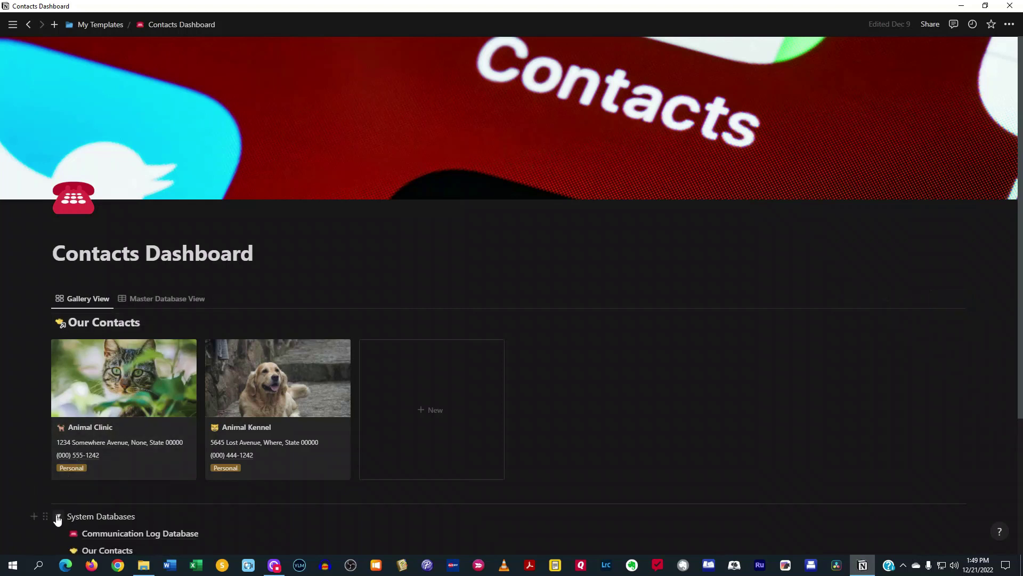
pyautogui.scroll(-2, 58, 518)
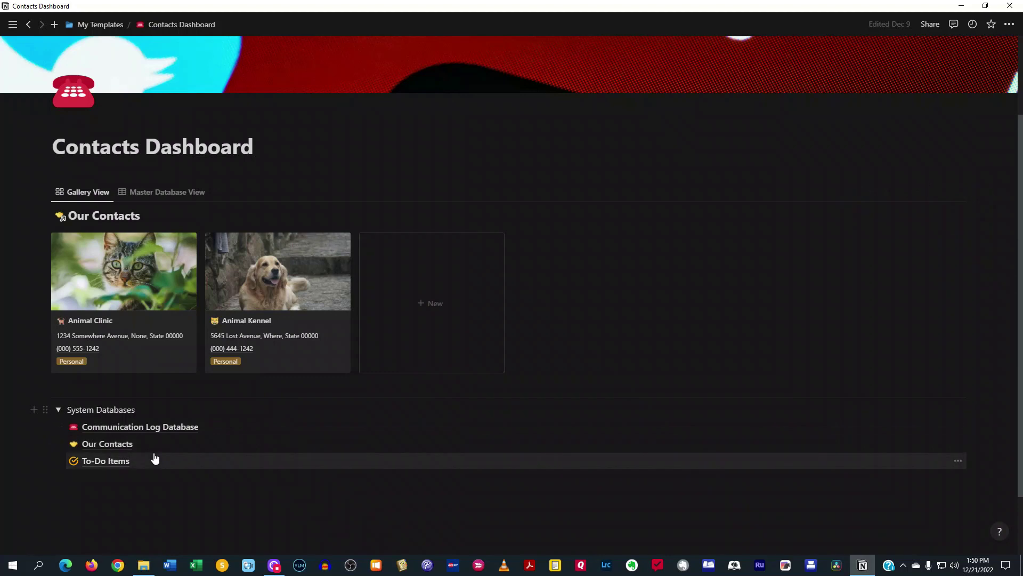
pyautogui.click(58, 410)
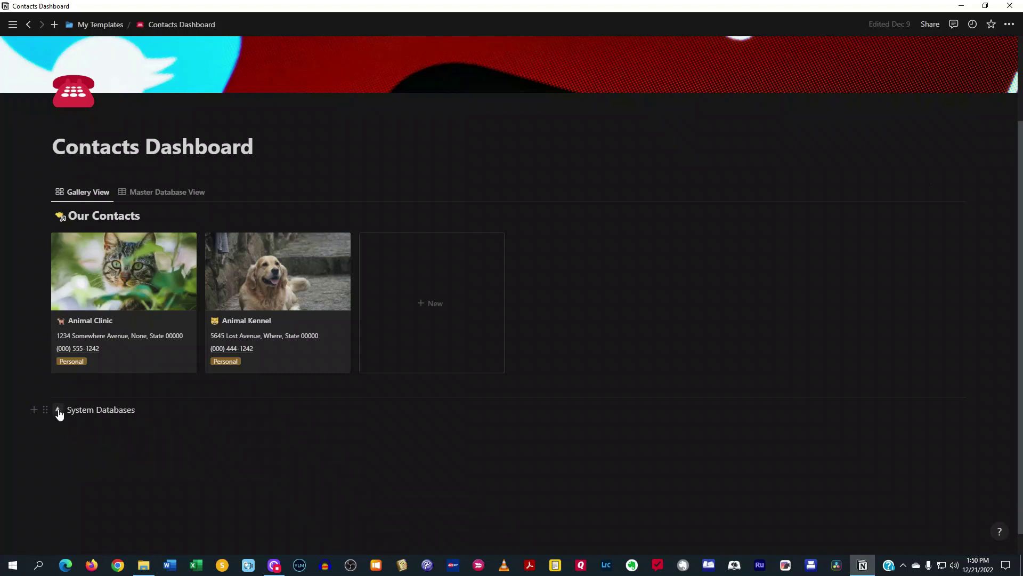
pyautogui.scroll(2, 292, 468)
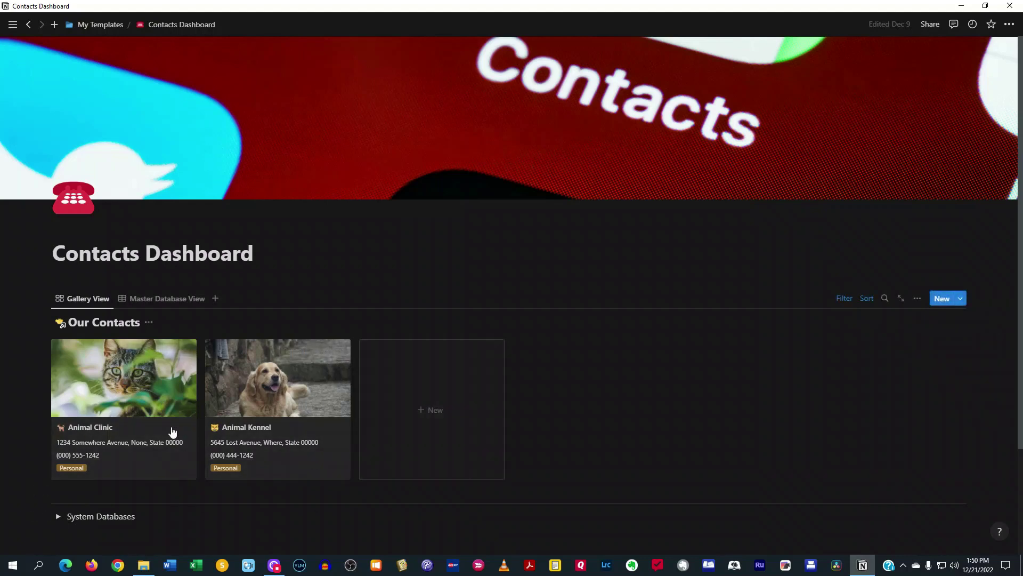
pyautogui.click(143, 429)
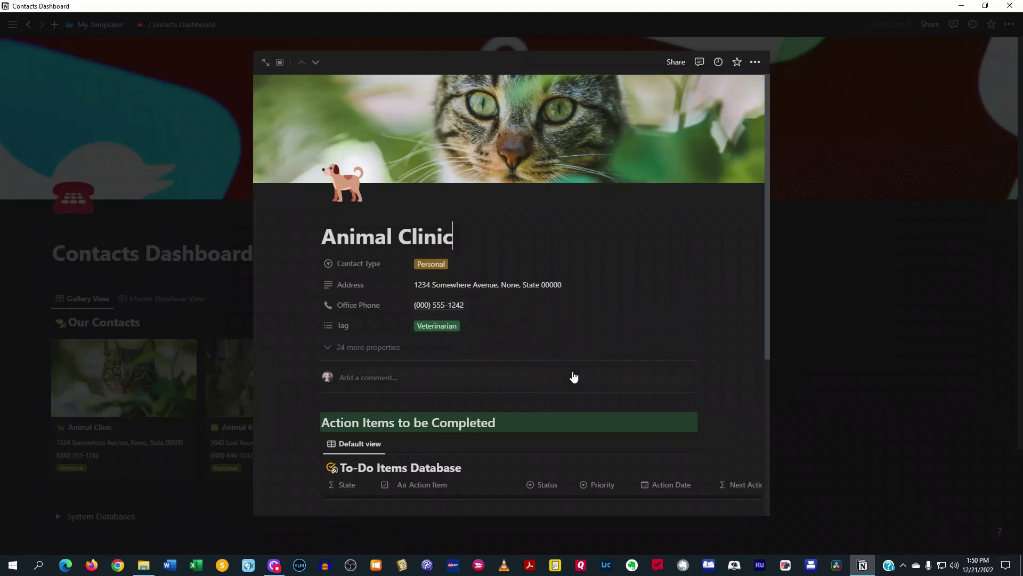
pyautogui.scroll(-1, 594, 357)
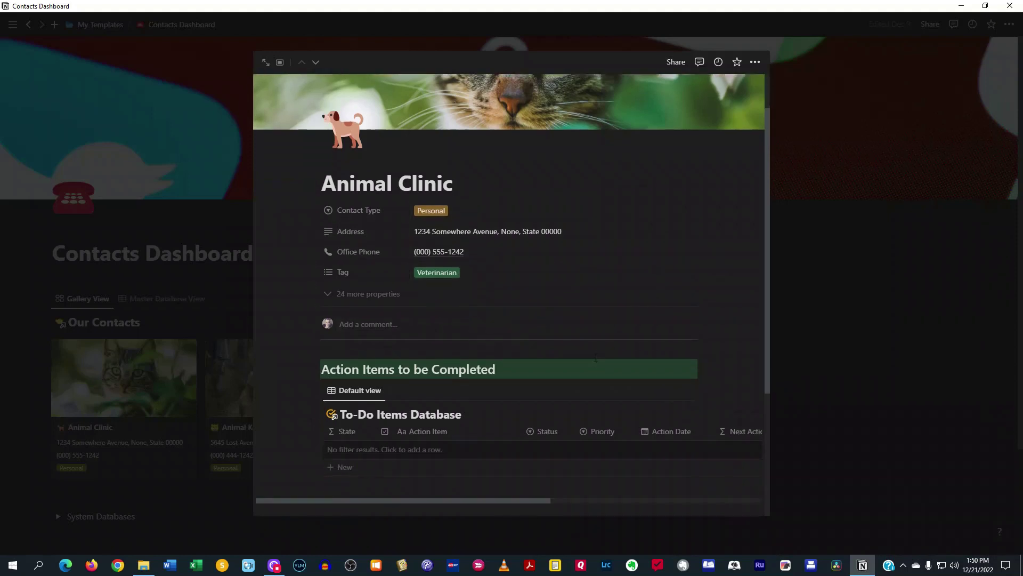
pyautogui.scroll(-1, 569, 329)
pyautogui.scroll(2, 568, 328)
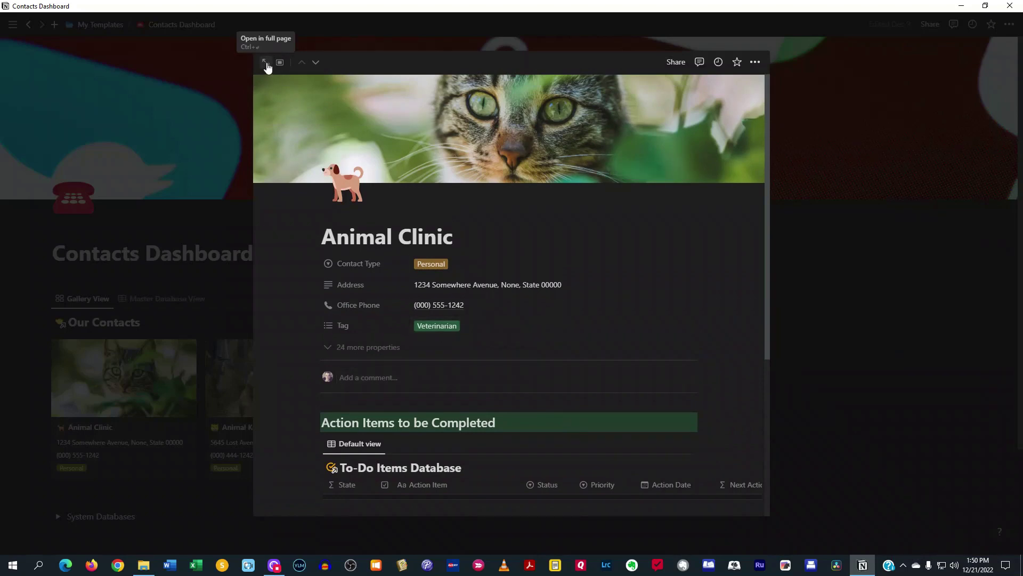
pyautogui.click(266, 64)
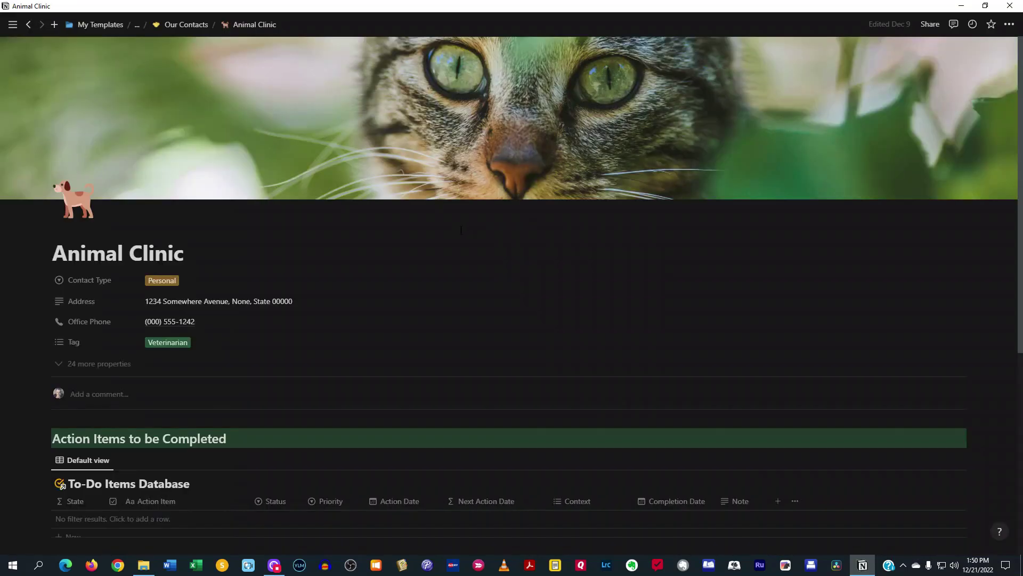
pyautogui.scroll(-5, 466, 230)
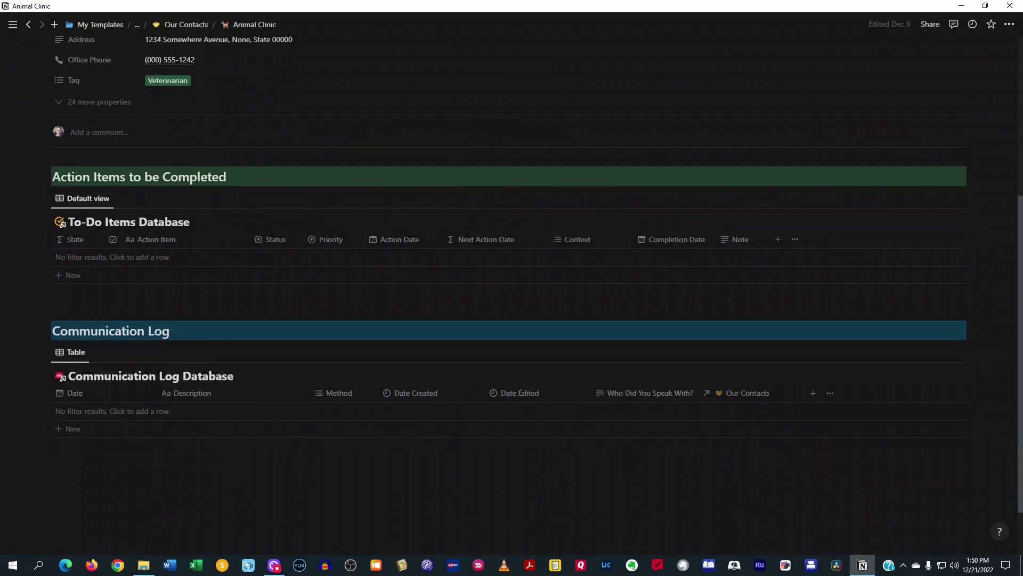
pyautogui.scroll(6, 466, 230)
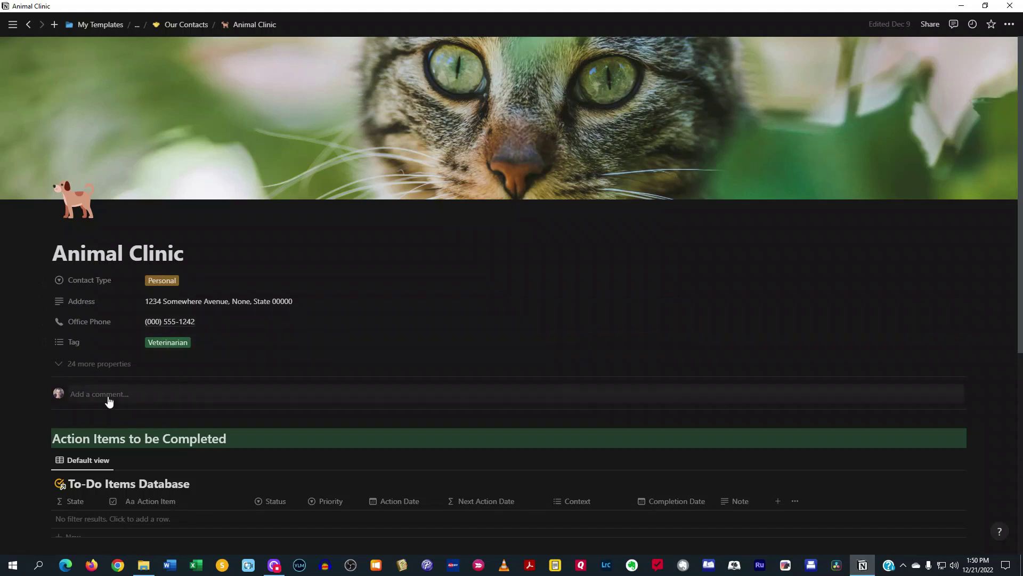
pyautogui.click(108, 369)
pyautogui.scroll(-2, 193, 299)
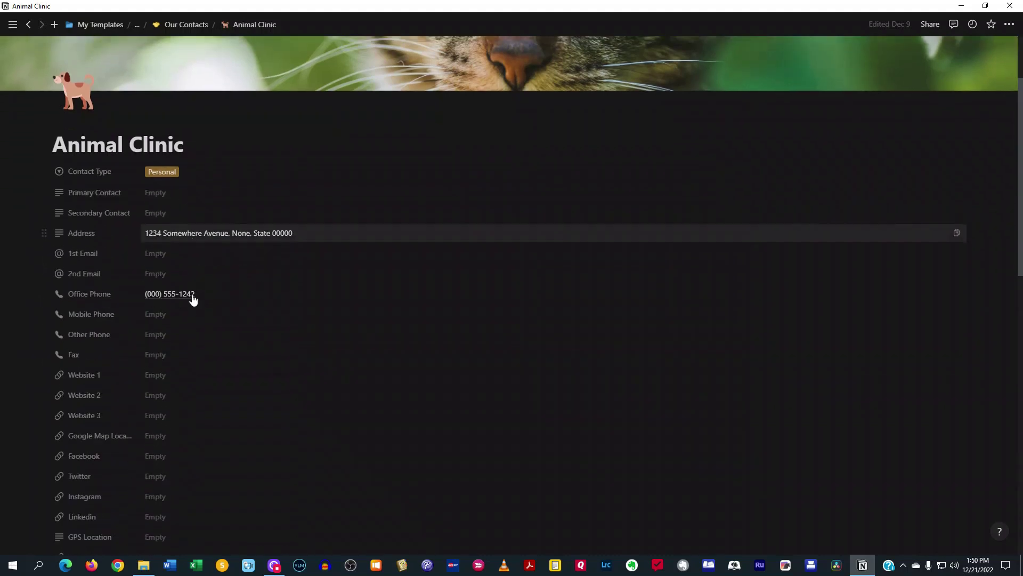
pyautogui.scroll(-7, 194, 299)
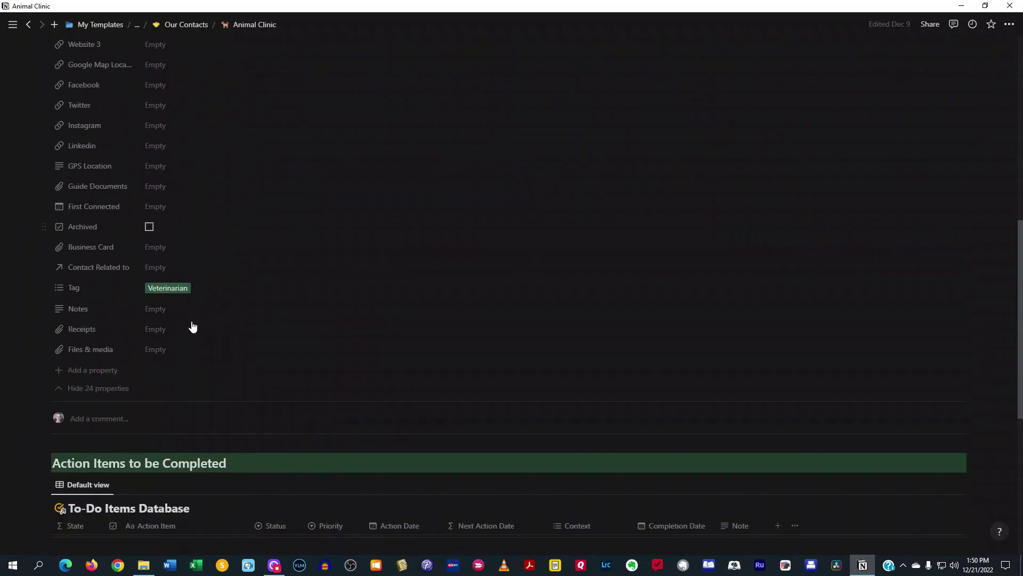
pyautogui.scroll(1, 172, 318)
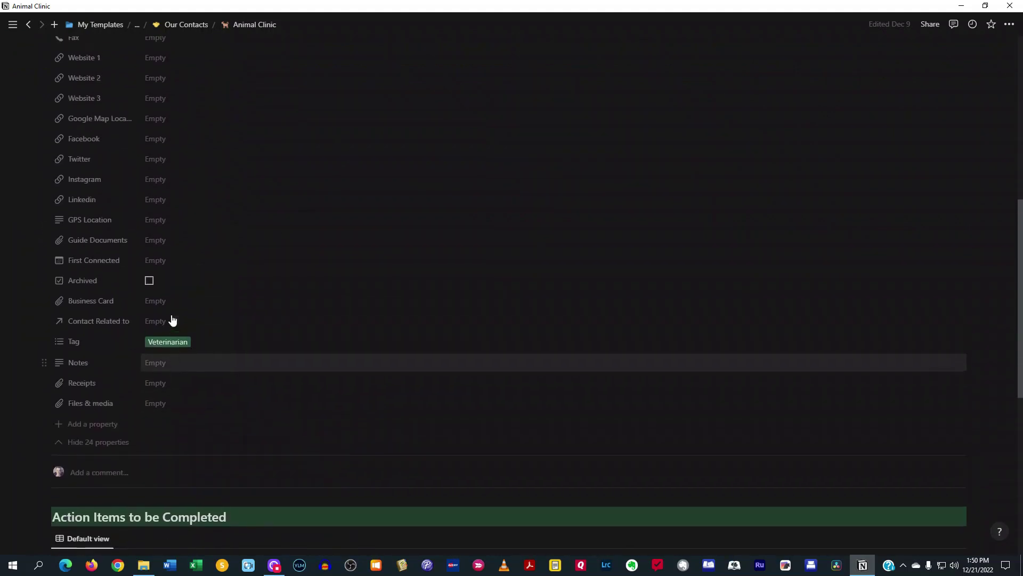
pyautogui.scroll(8, 172, 320)
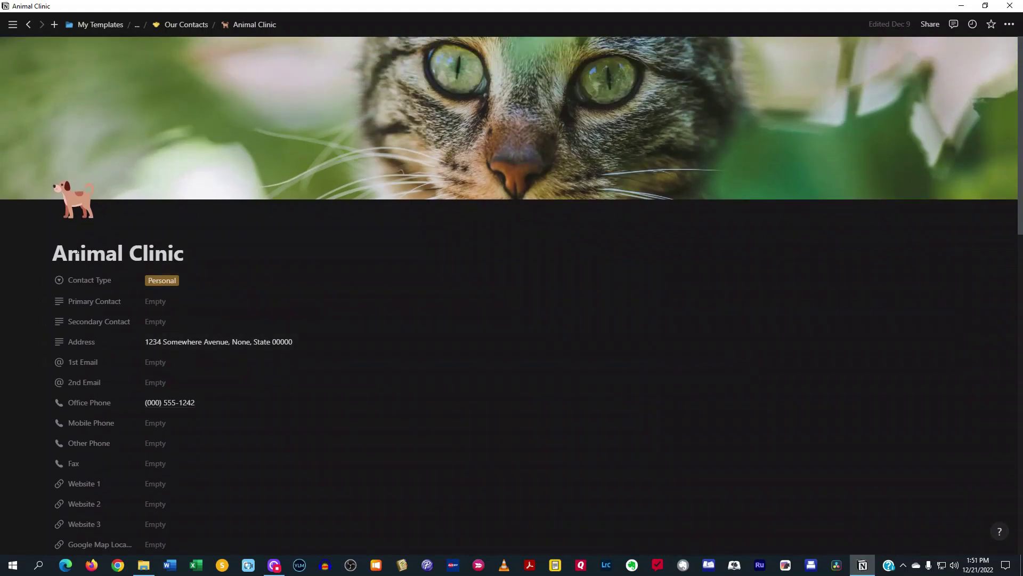
pyautogui.scroll(-6, 247, 382)
pyautogui.scroll(-4, 250, 380)
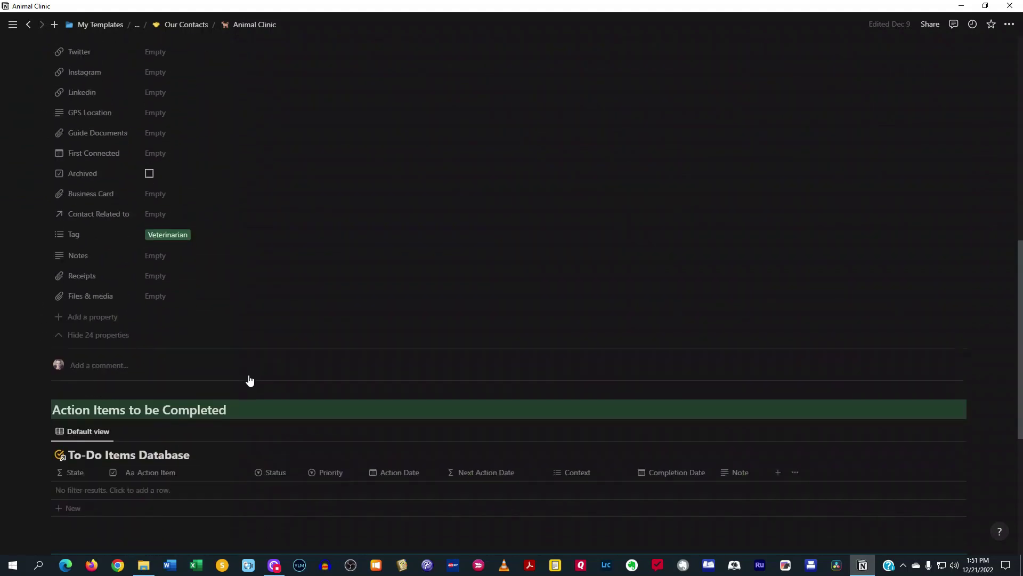
pyautogui.click(103, 335)
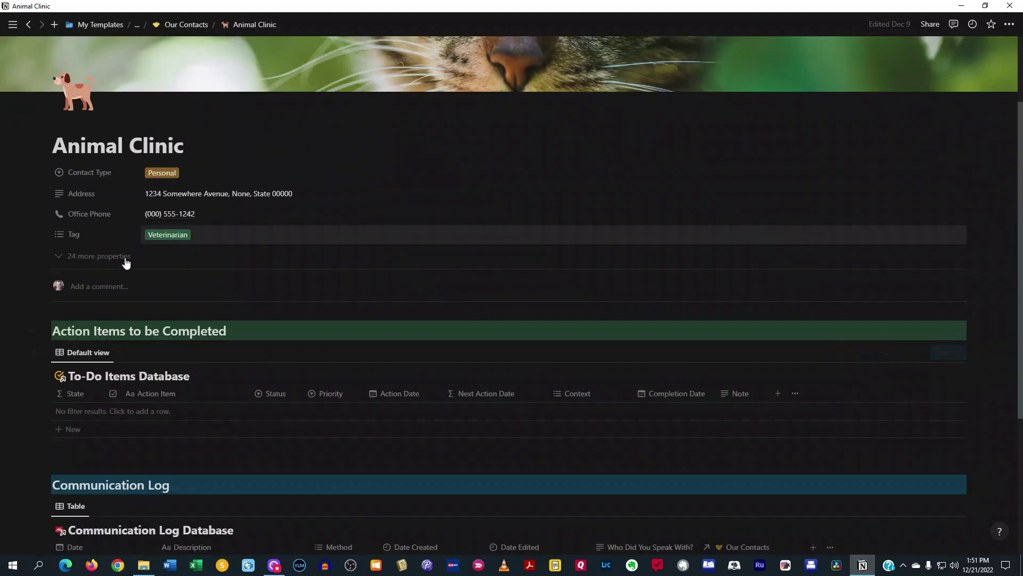
pyautogui.scroll(-2, 260, 388)
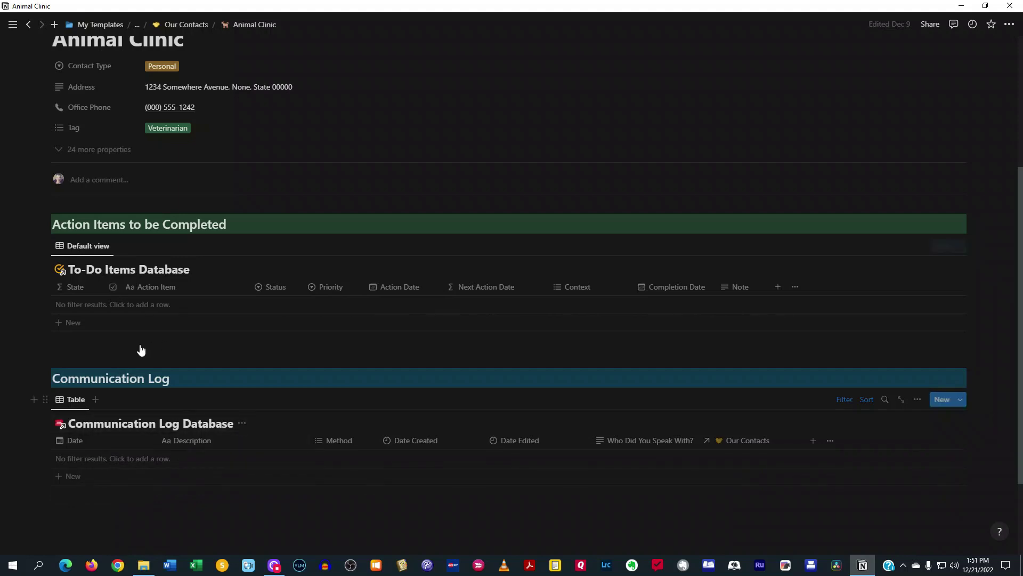
pyautogui.scroll(1, 297, 355)
pyautogui.click(186, 24)
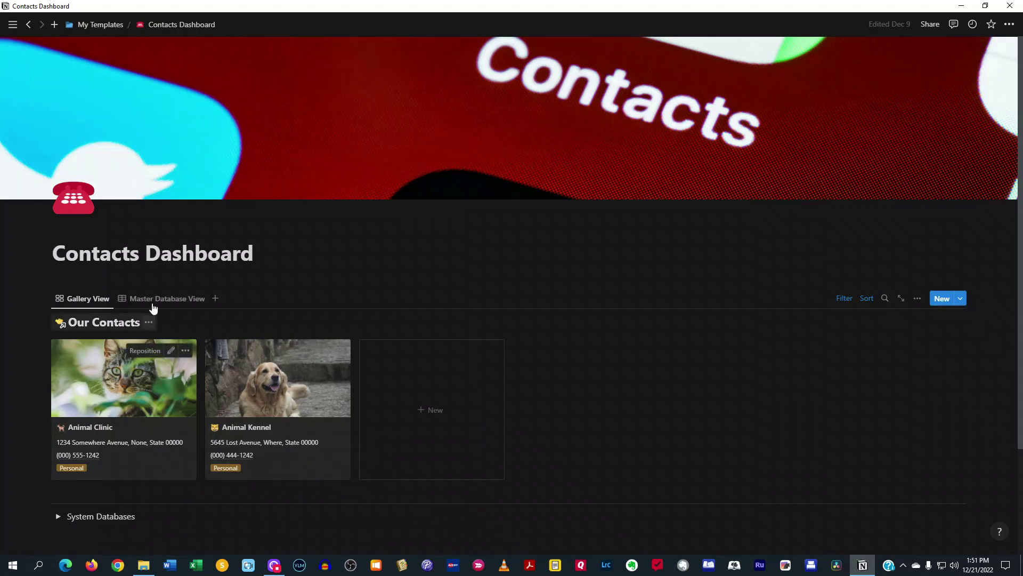
# Review the gallery's Name-ascending sort and card properties, then open Animal Clinic in a preview.
pyautogui.click(843, 301)
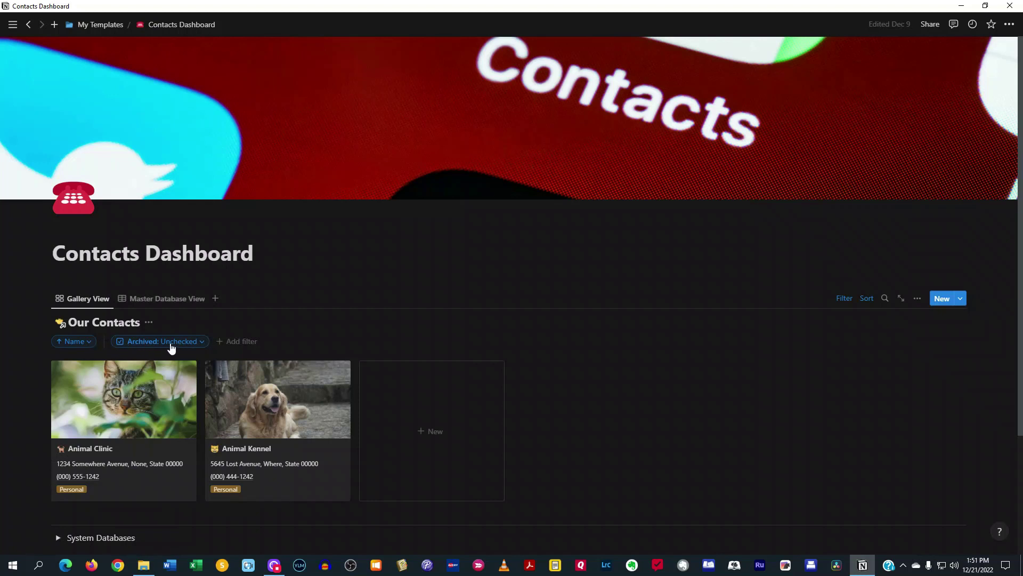
pyautogui.click(866, 300)
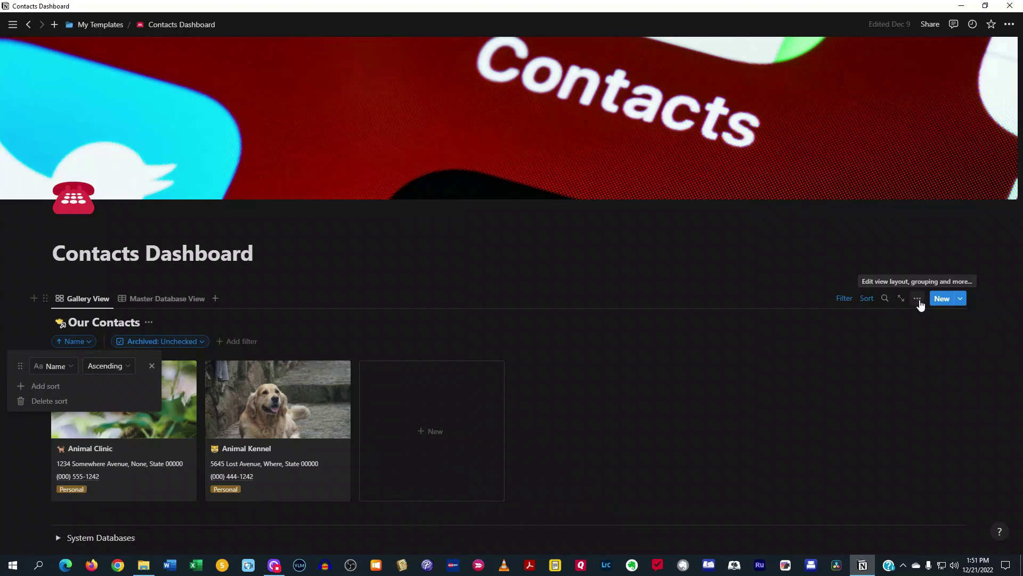
pyautogui.click(918, 298)
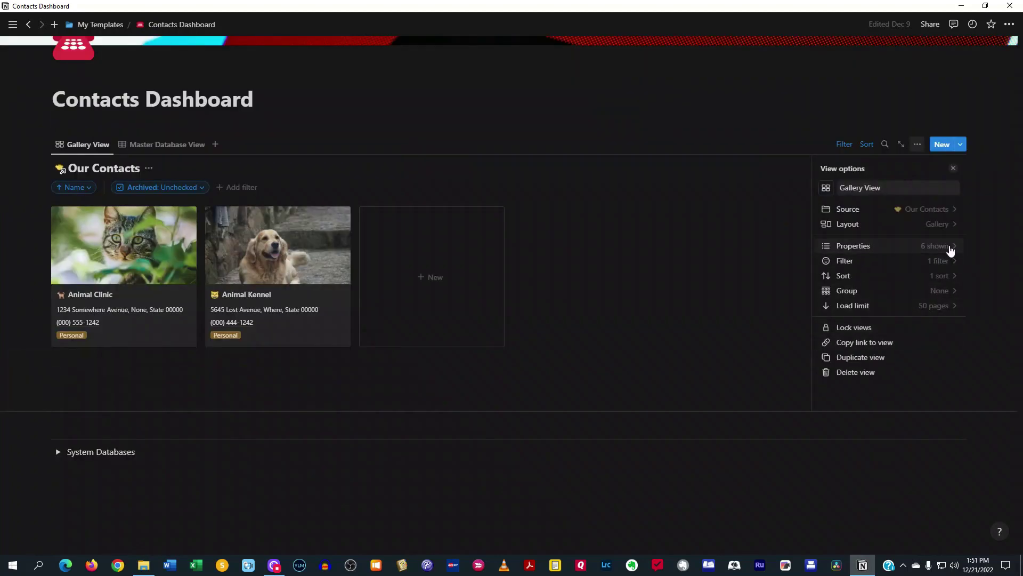
pyautogui.click(951, 248)
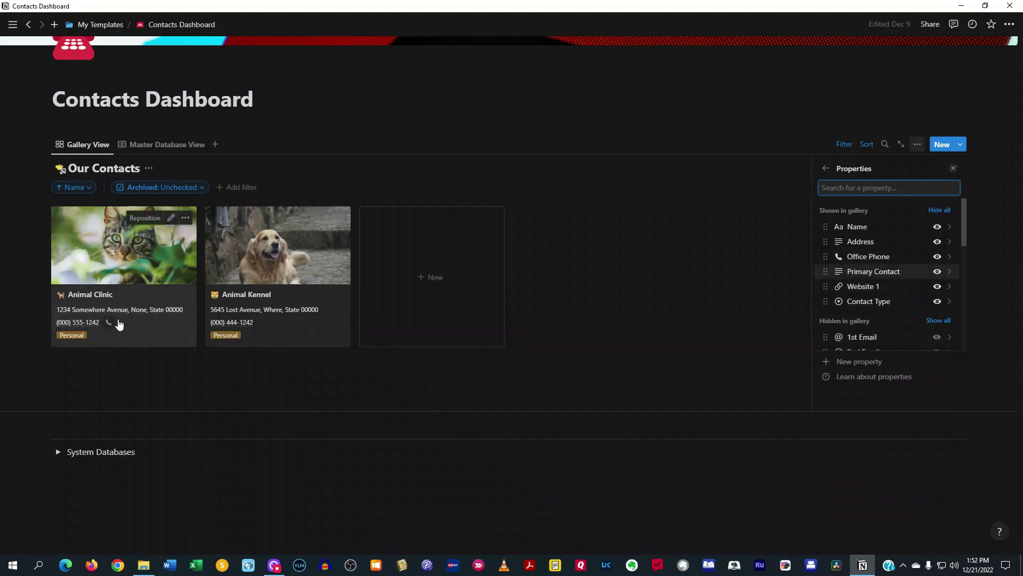
pyautogui.scroll(-5, 901, 312)
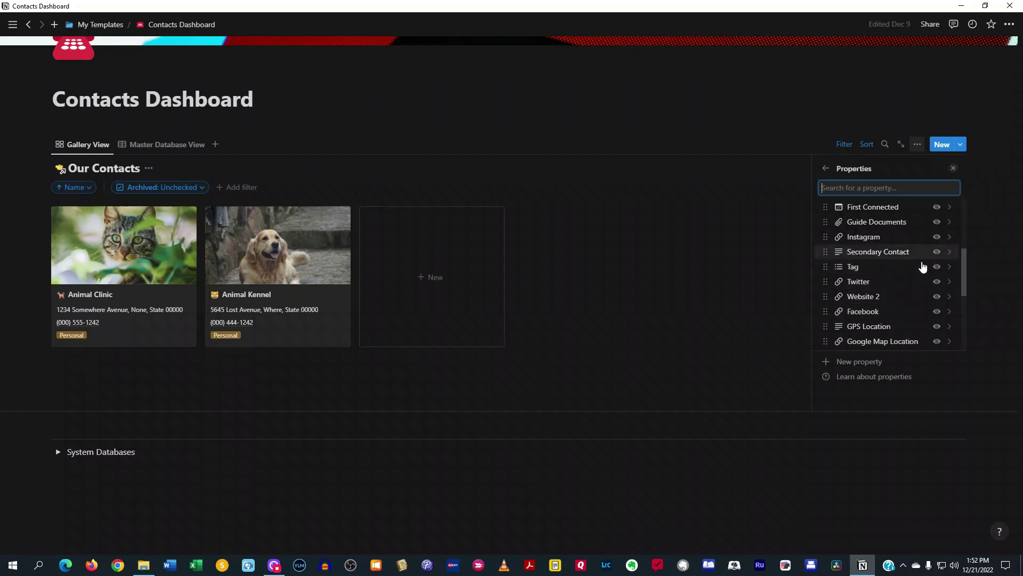
pyautogui.scroll(-5, 922, 267)
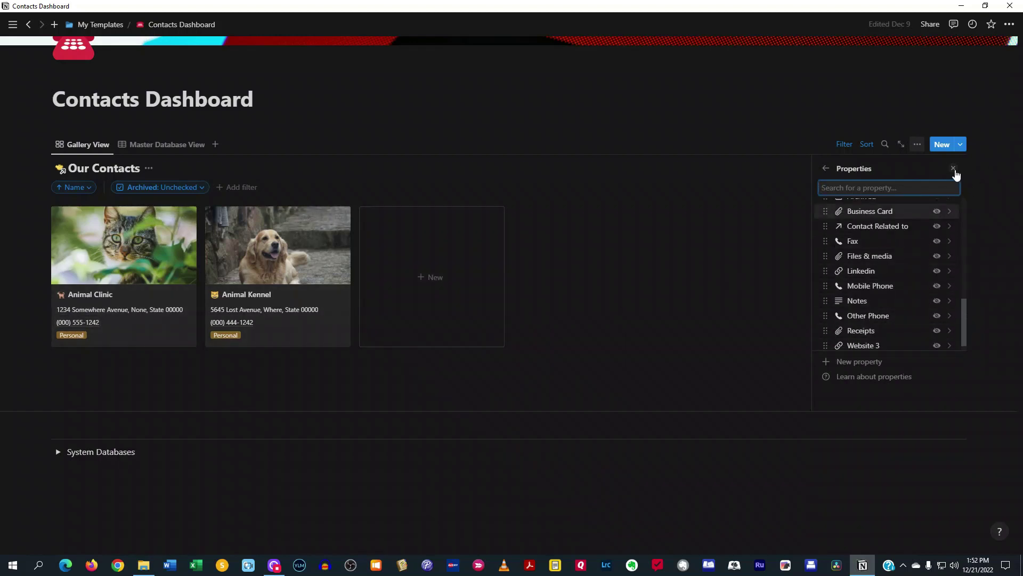
pyautogui.click(954, 169)
pyautogui.click(160, 440)
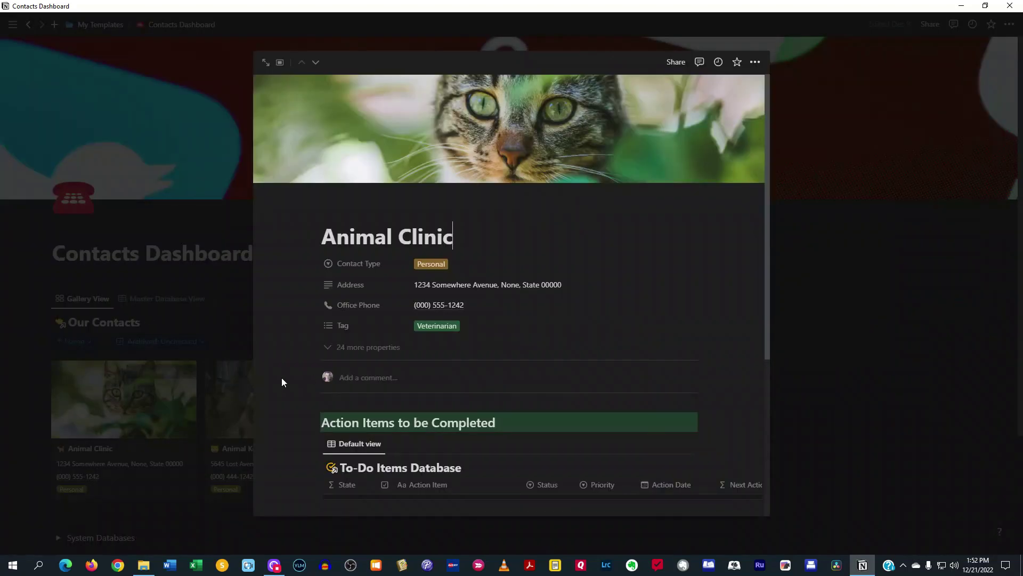
pyautogui.click(265, 62)
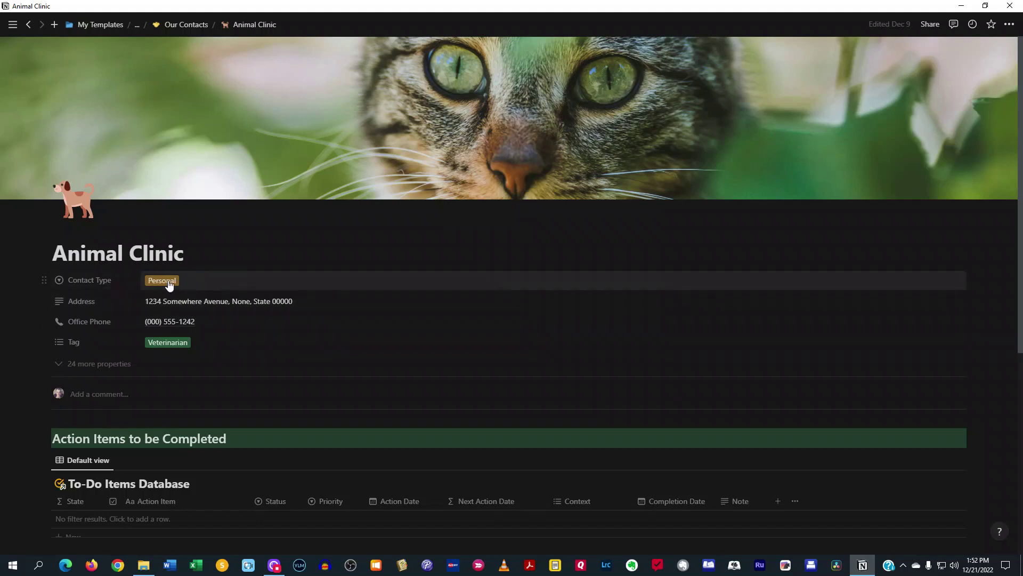
pyautogui.click(229, 280)
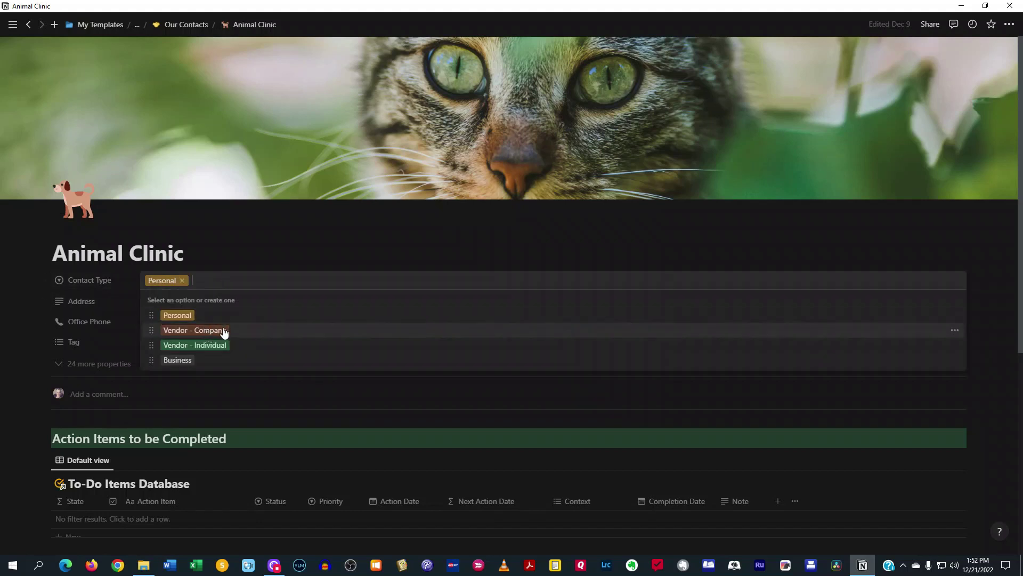
pyautogui.click(267, 235)
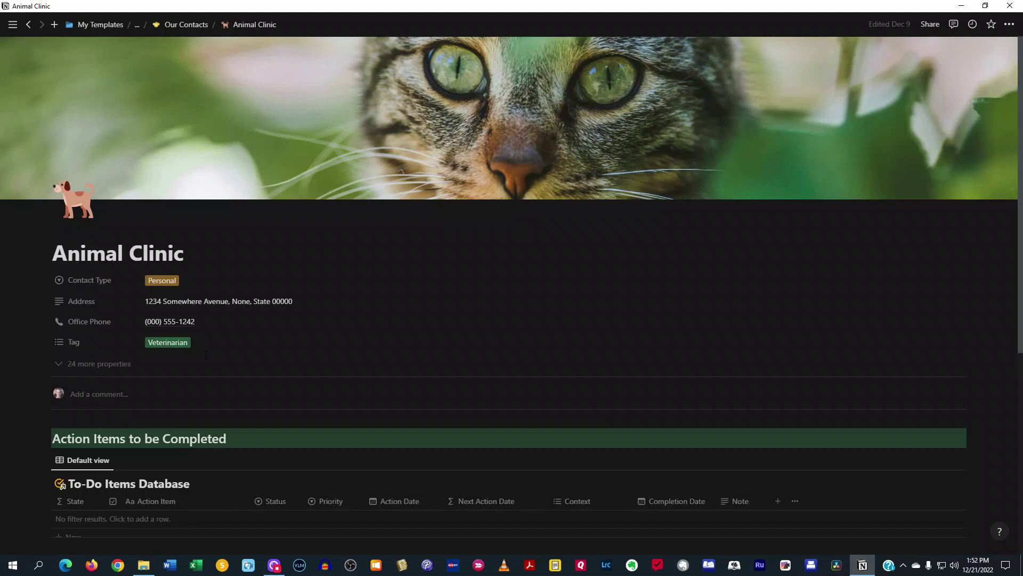
pyautogui.click(102, 364)
# Scroll through Animal Clinic's full list of contact properties down to the Communication Log.
pyautogui.scroll(-2, 256, 299)
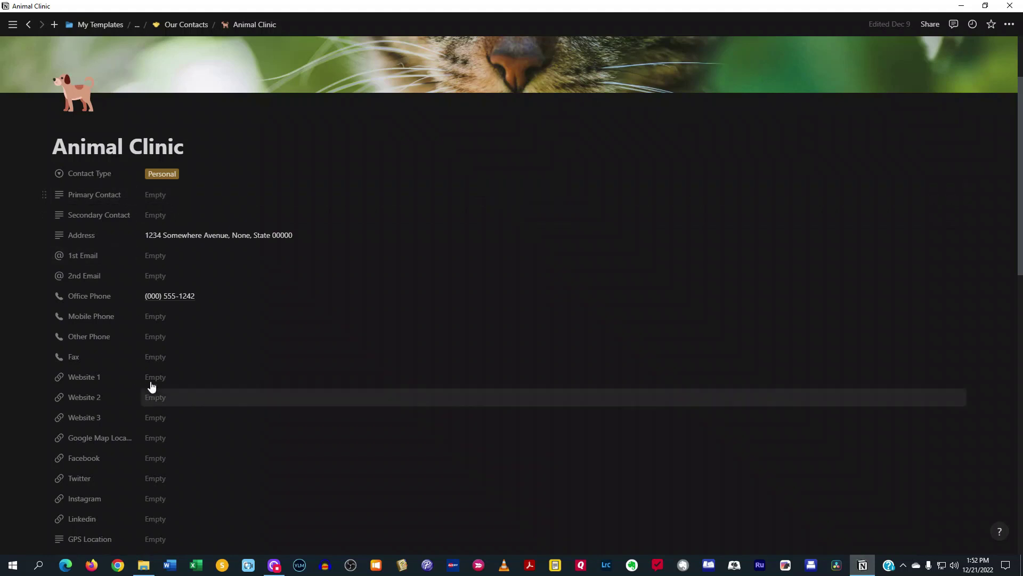
pyautogui.scroll(-5, 152, 392)
pyautogui.scroll(6, 160, 413)
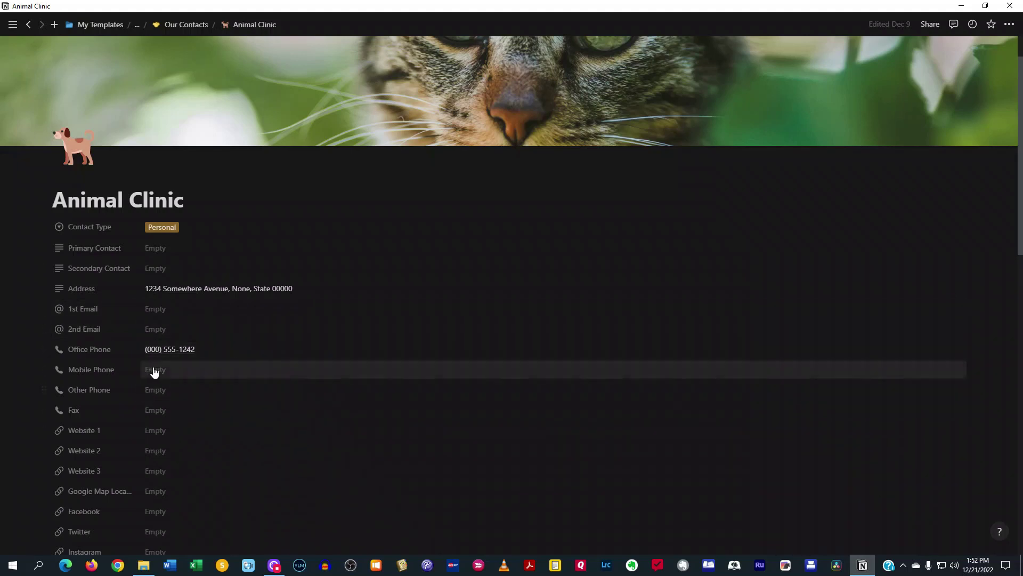
pyautogui.scroll(-2, 174, 395)
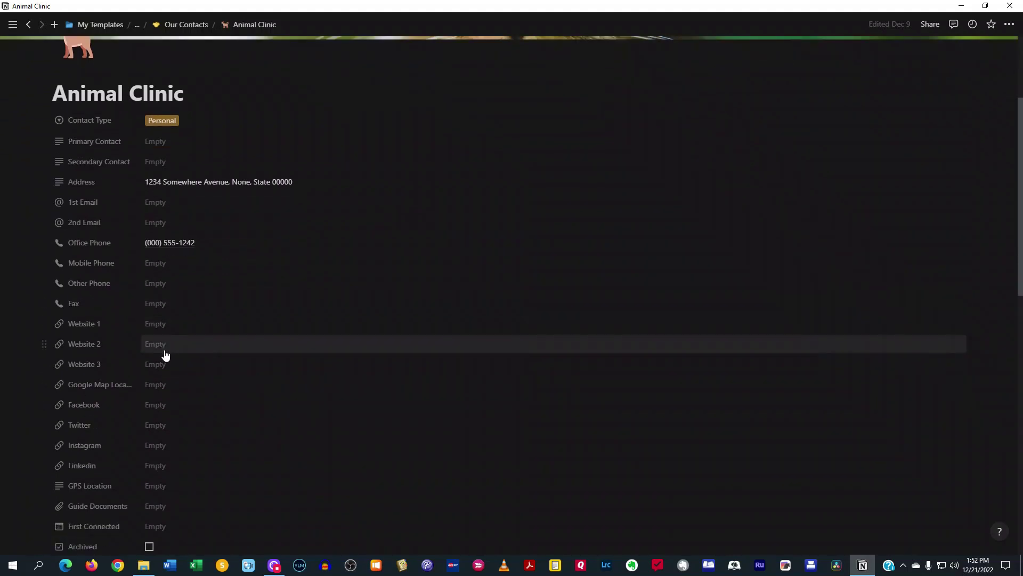
pyautogui.scroll(-2, 261, 353)
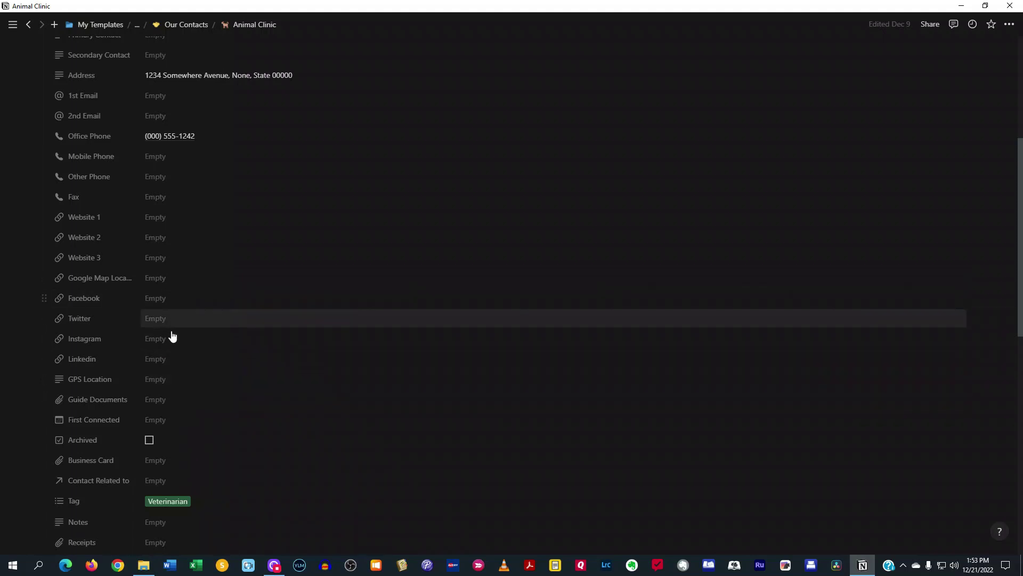
pyautogui.scroll(-2, 211, 376)
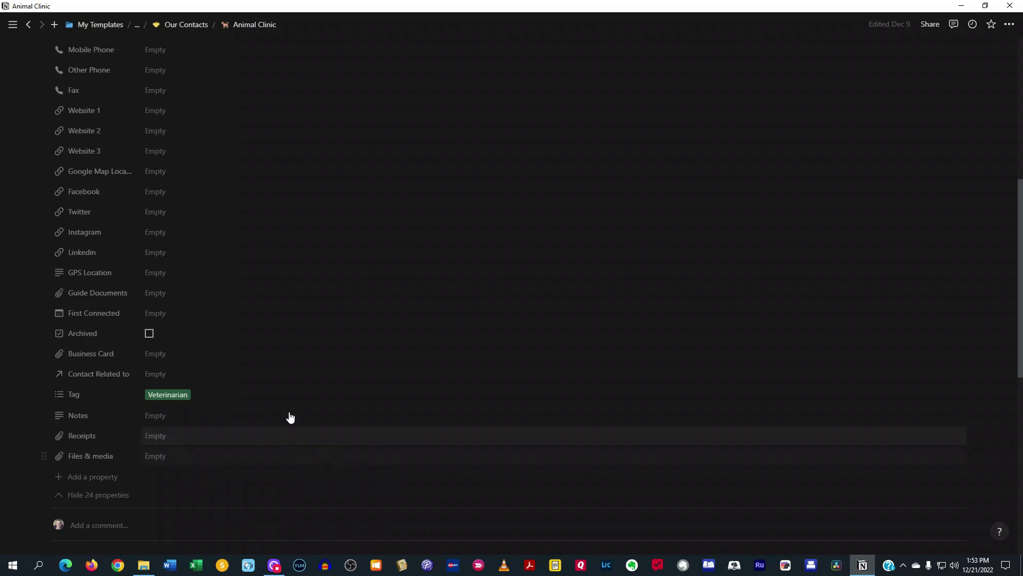
pyautogui.scroll(-7, 344, 418)
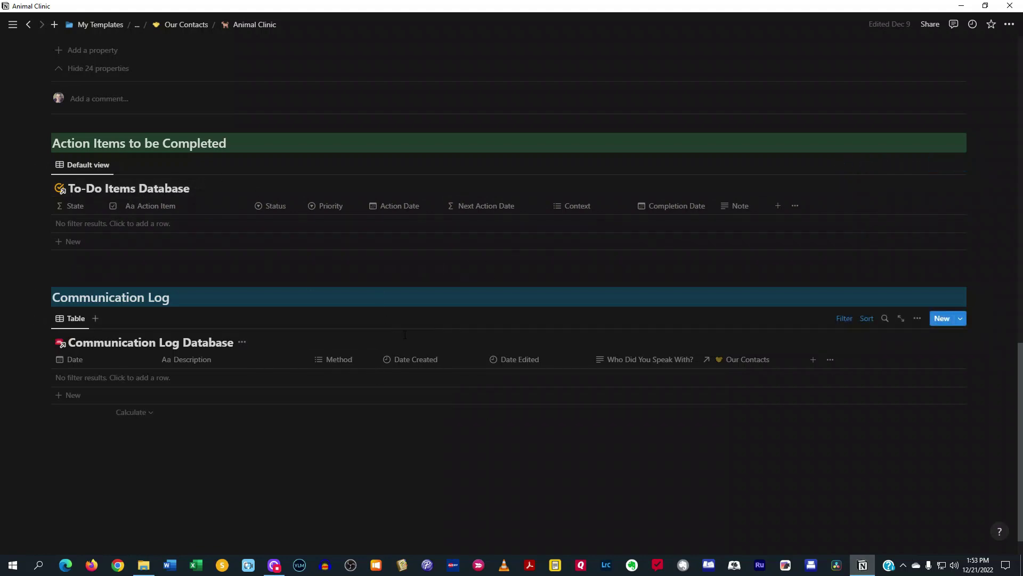
pyautogui.scroll(15, 407, 334)
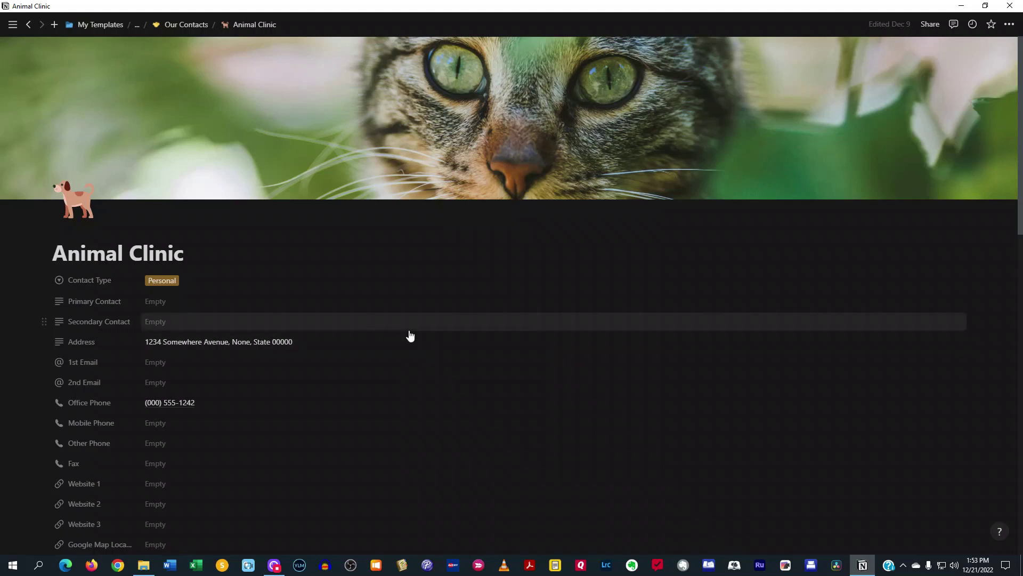
pyautogui.scroll(-6, 410, 334)
pyautogui.scroll(-5, 409, 336)
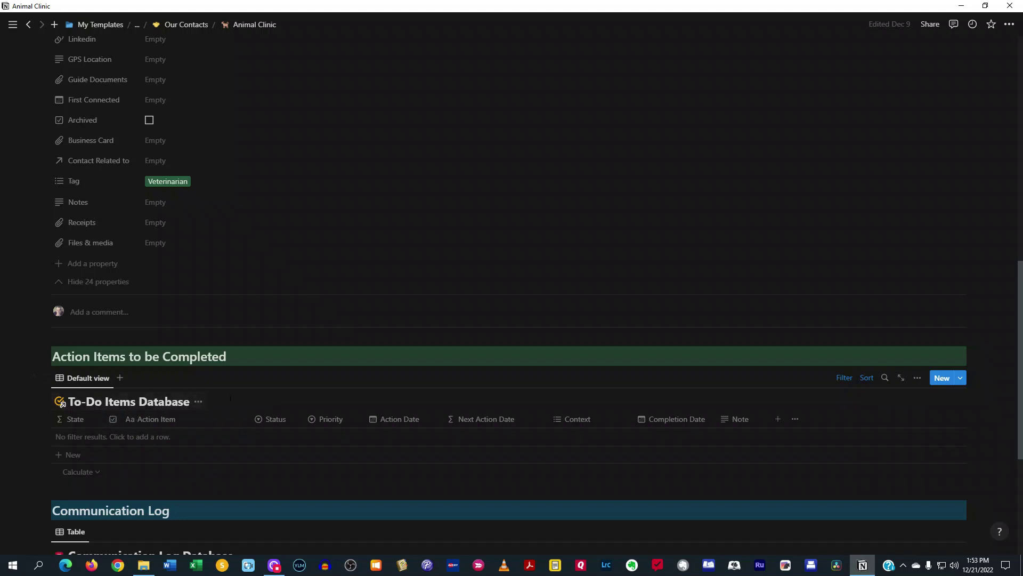
pyautogui.scroll(-4, 321, 381)
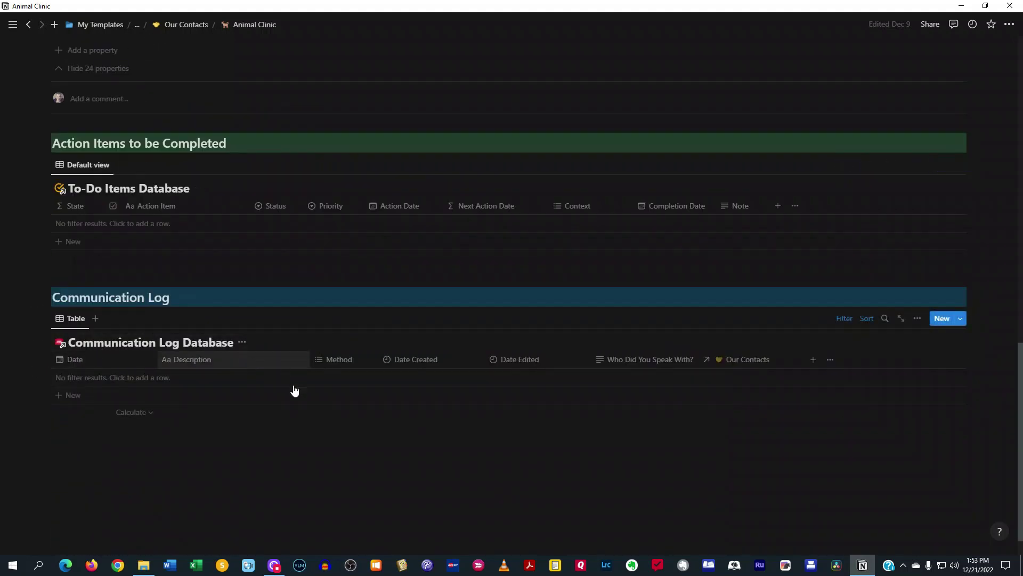
# Add a new untitled entry to Animal Clinic's Communication Log.
pyautogui.moveTo(940, 324)
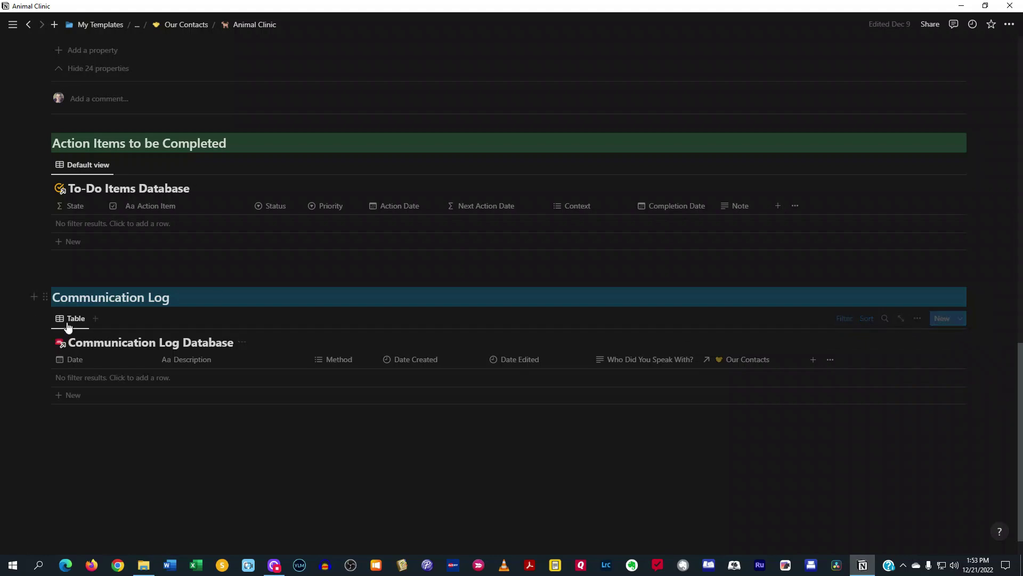
pyautogui.scroll(6, 346, 245)
pyautogui.scroll(8, 346, 247)
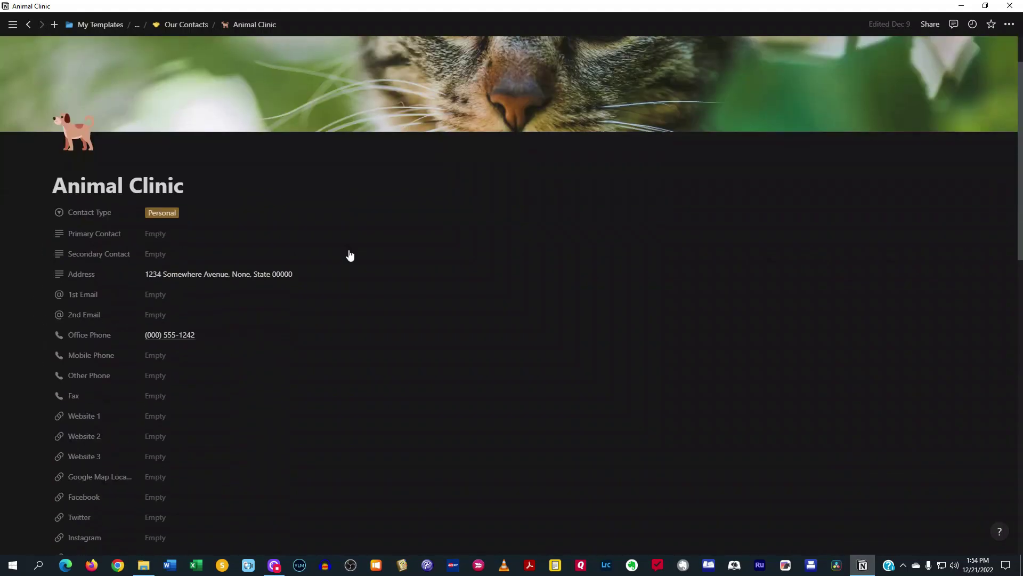
pyautogui.scroll(-14, 347, 250)
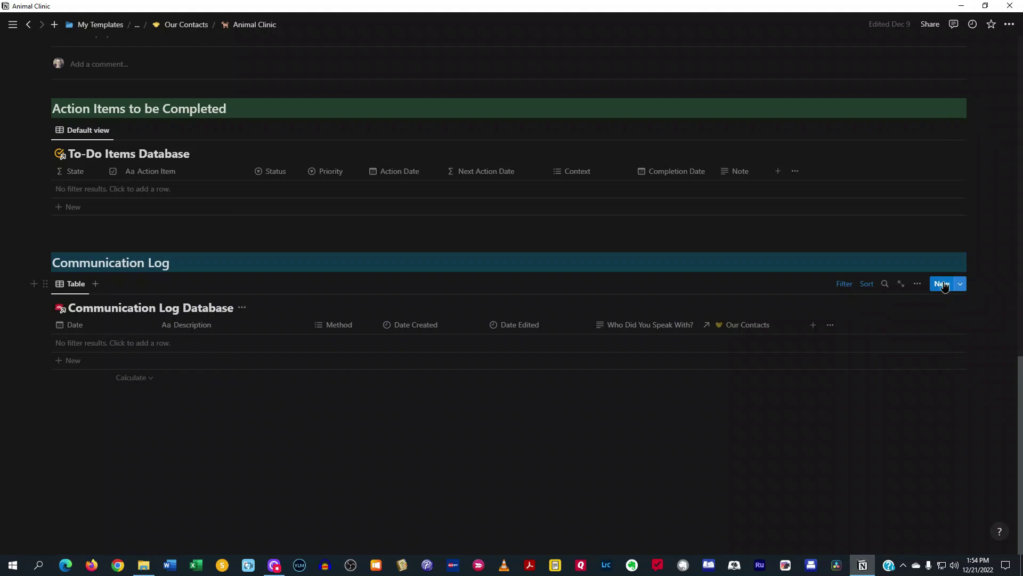
pyautogui.click(942, 284)
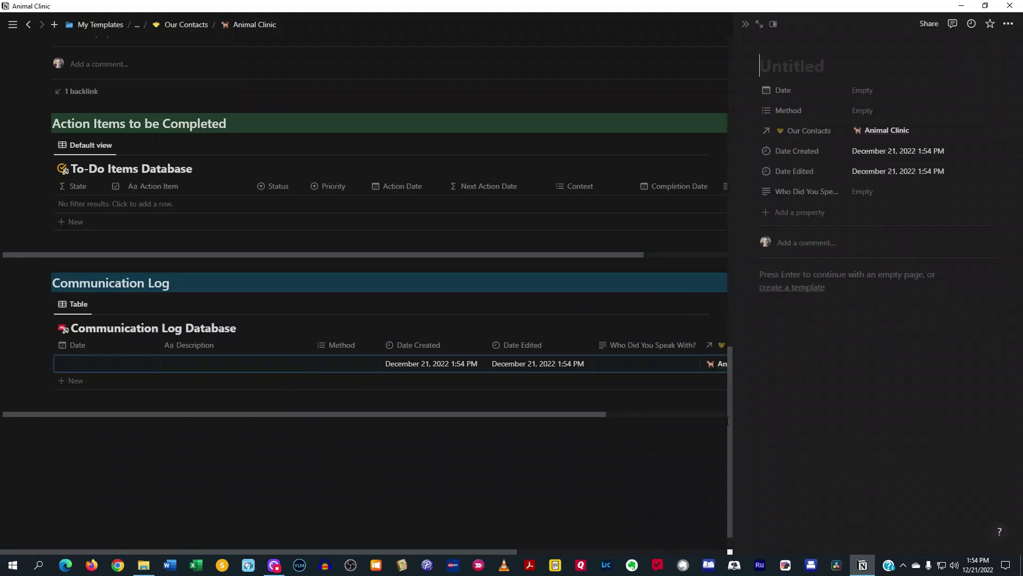
# Title the entry 'Talked with Vet concerning Kitty' and date it December 21, 2022.
pyautogui.write('Talke')
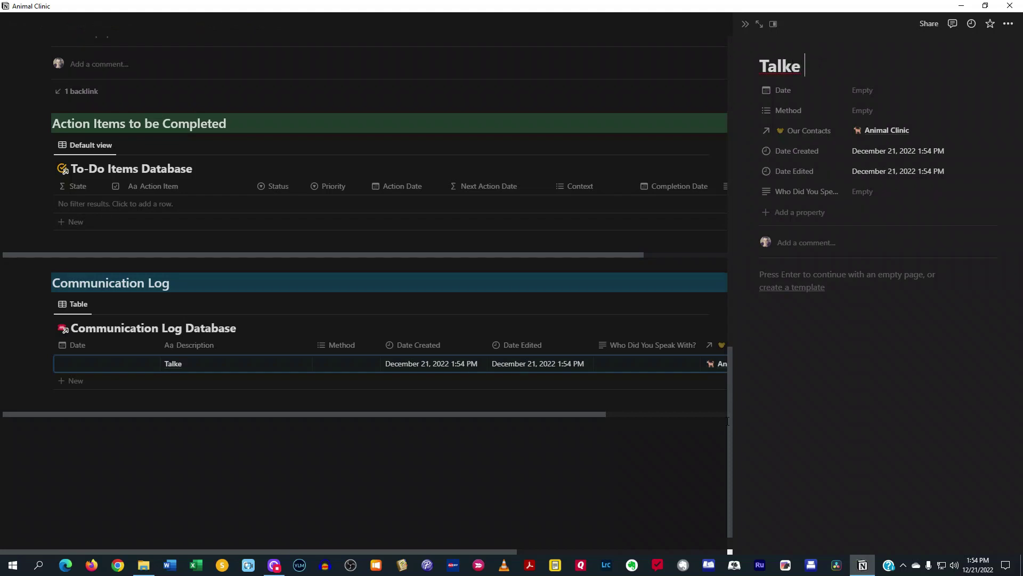
pyautogui.write(' wi')
pyautogui.press('BackSpace')
pyautogui.press('BackSpace')
pyautogui.press('BackSpace')
pyautogui.write('d with VC')
pyautogui.write('t')
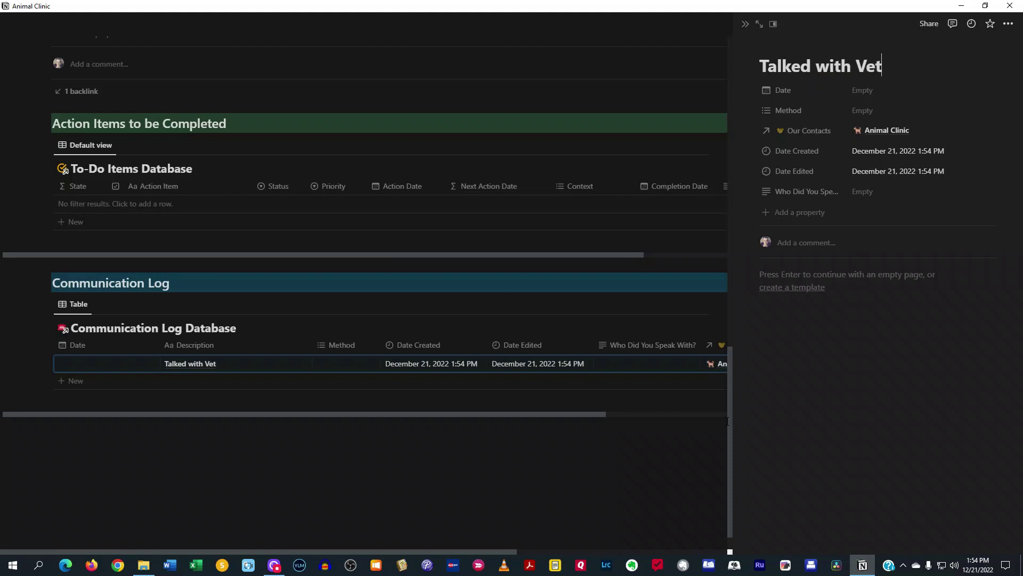
pyautogui.write(' concernin')
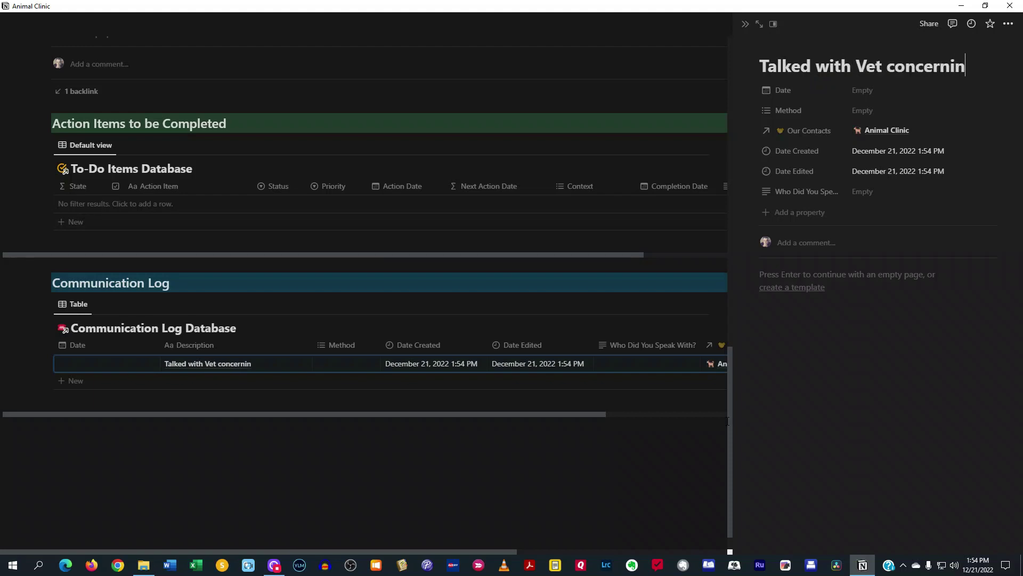
pyautogui.write('g Kitty')
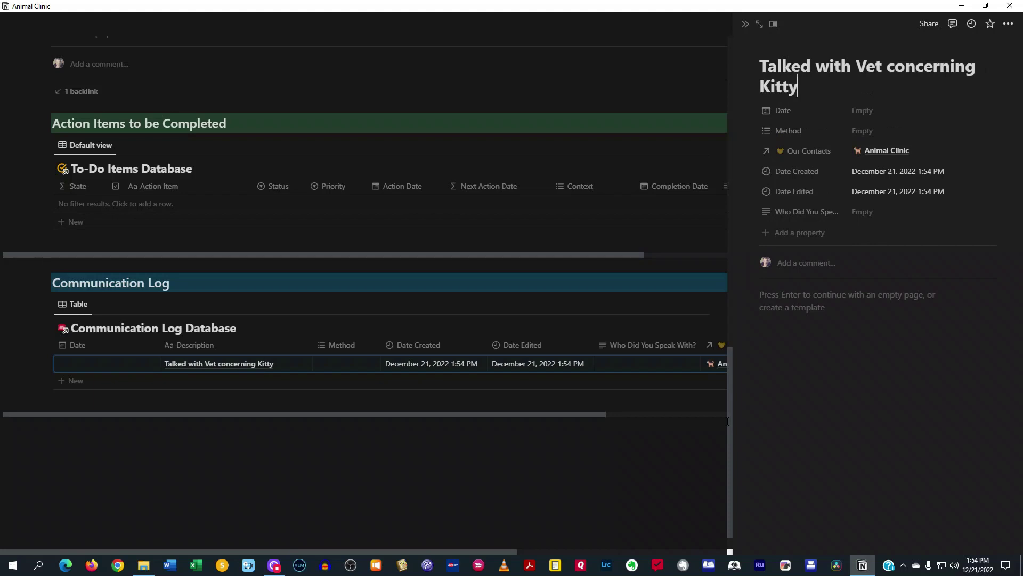
pyautogui.click(862, 111)
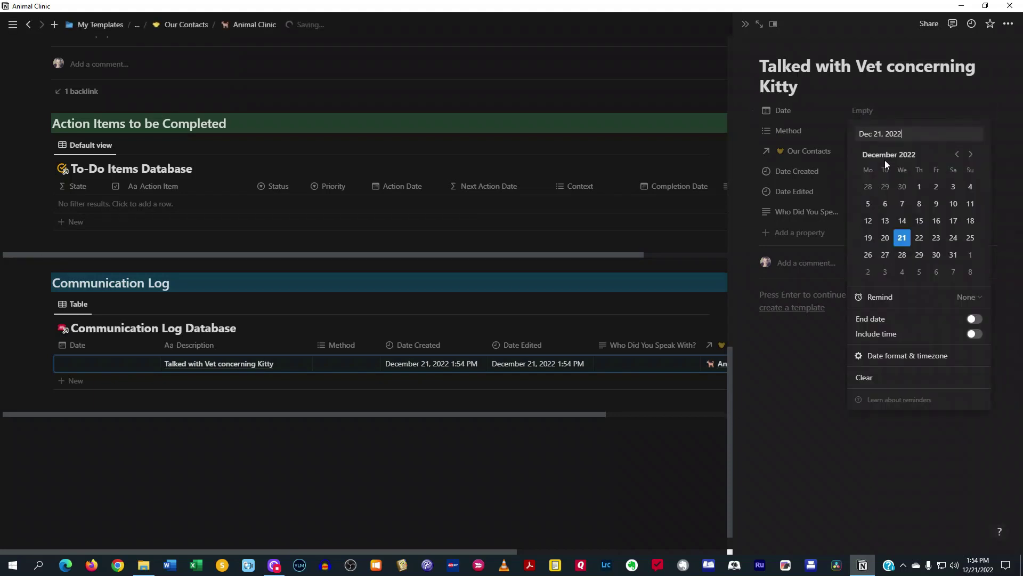
pyautogui.click(901, 237)
# Set Method to Telephone, enter the name of the person spoken with, and close the side peek.
pyautogui.click(908, 89)
pyautogui.click(885, 130)
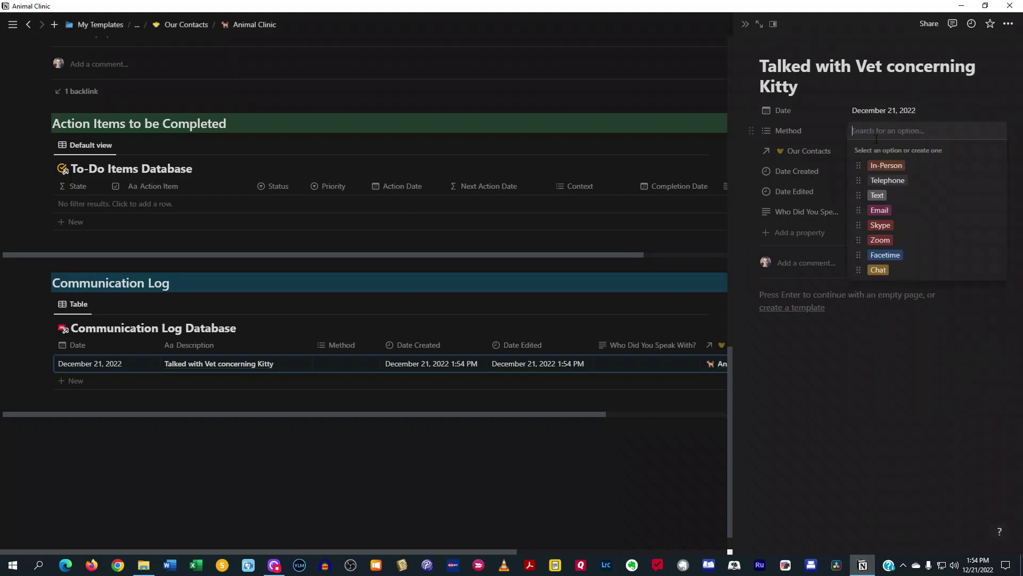
pyautogui.click(900, 182)
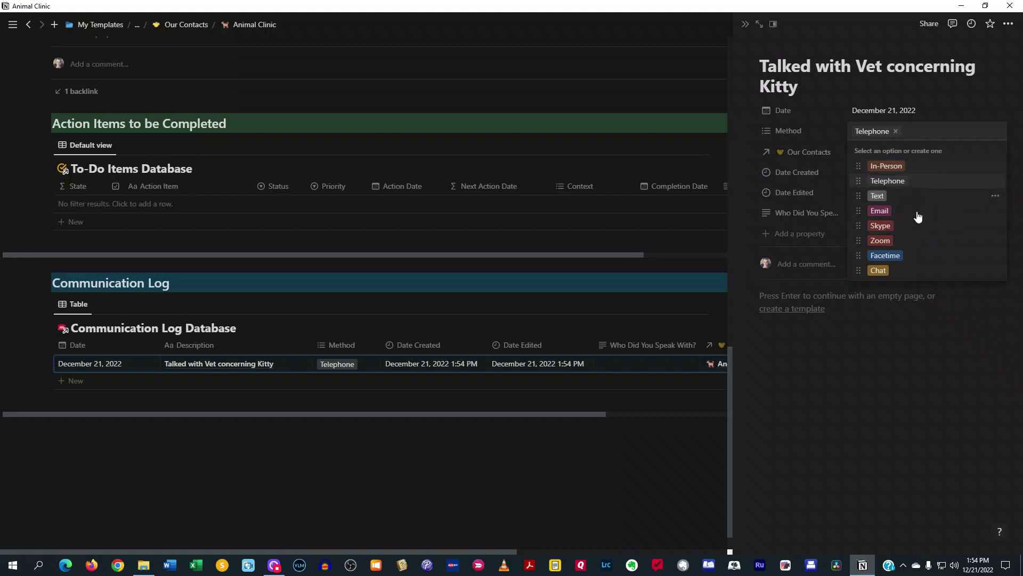
pyautogui.click(893, 398)
pyautogui.click(875, 214)
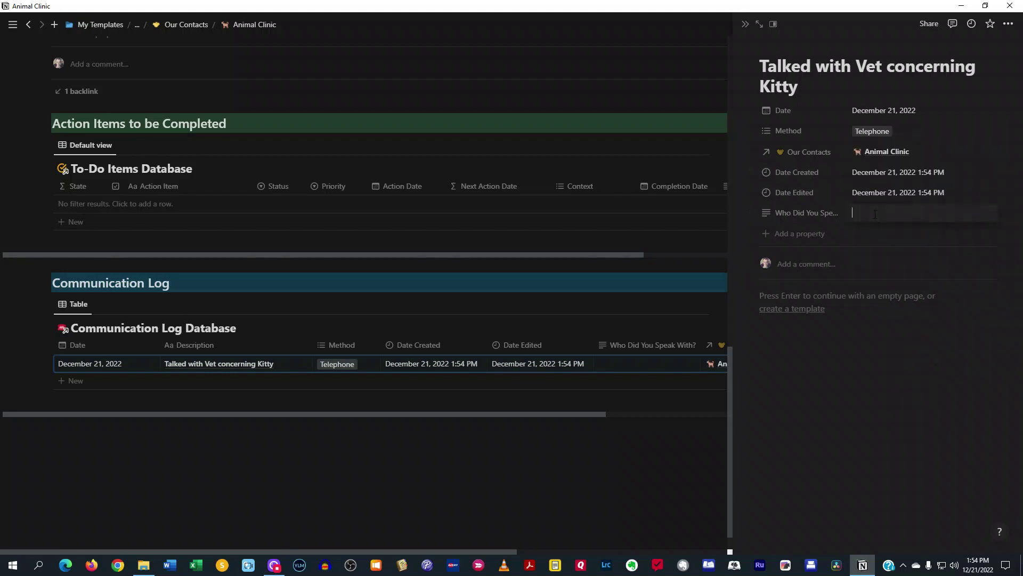
pyautogui.write('Sam')
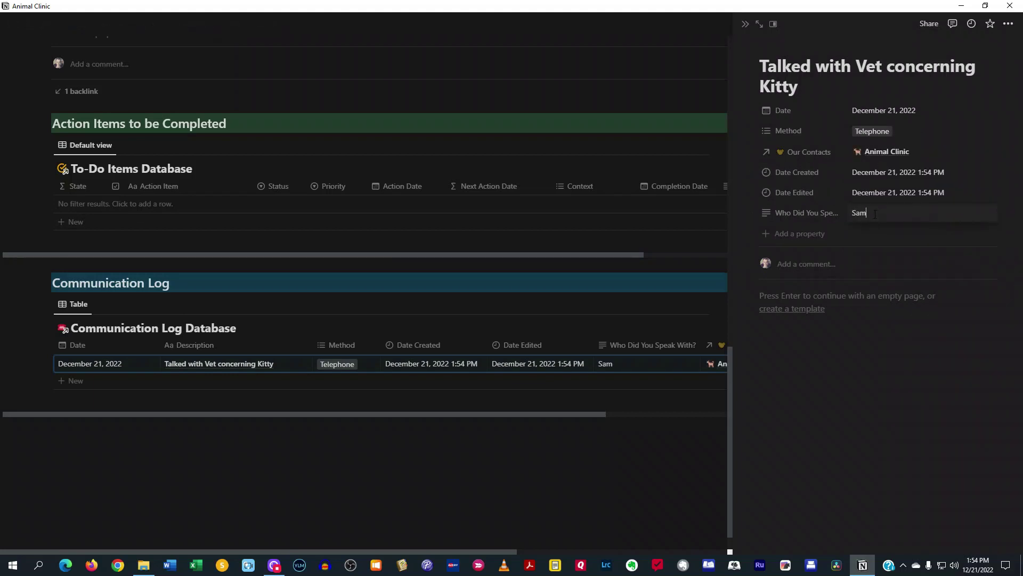
pyautogui.click(891, 370)
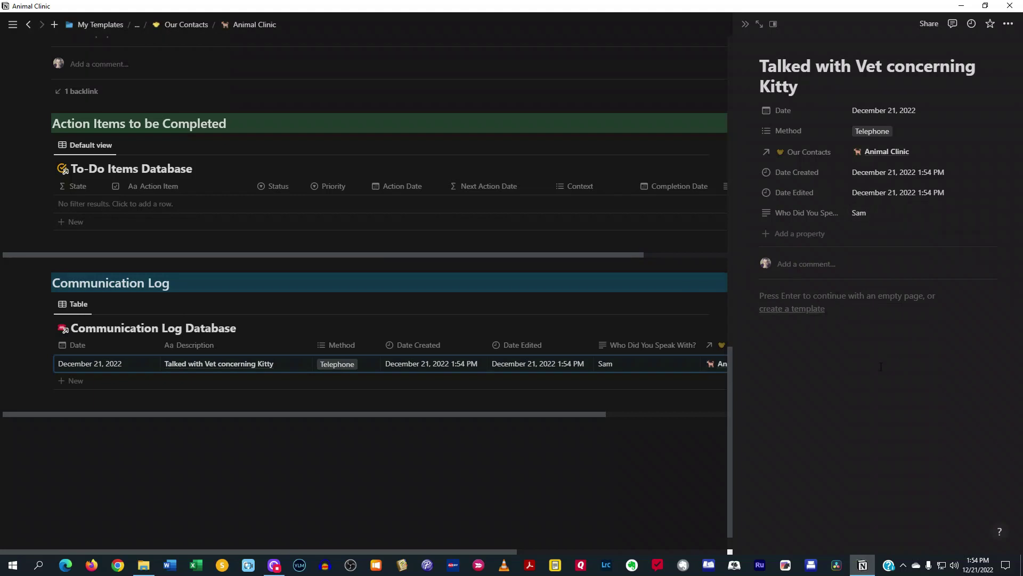
pyautogui.click(745, 25)
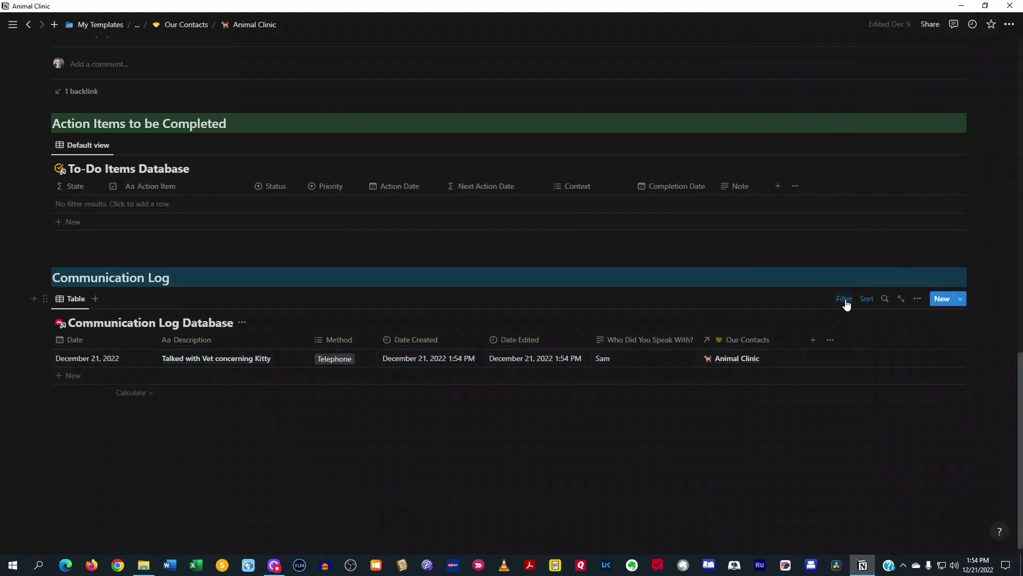
# Check the Animal Clinic Communication Log's filters, then return to the Contacts Dashboard via the breadcrumb.
pyautogui.click(845, 300)
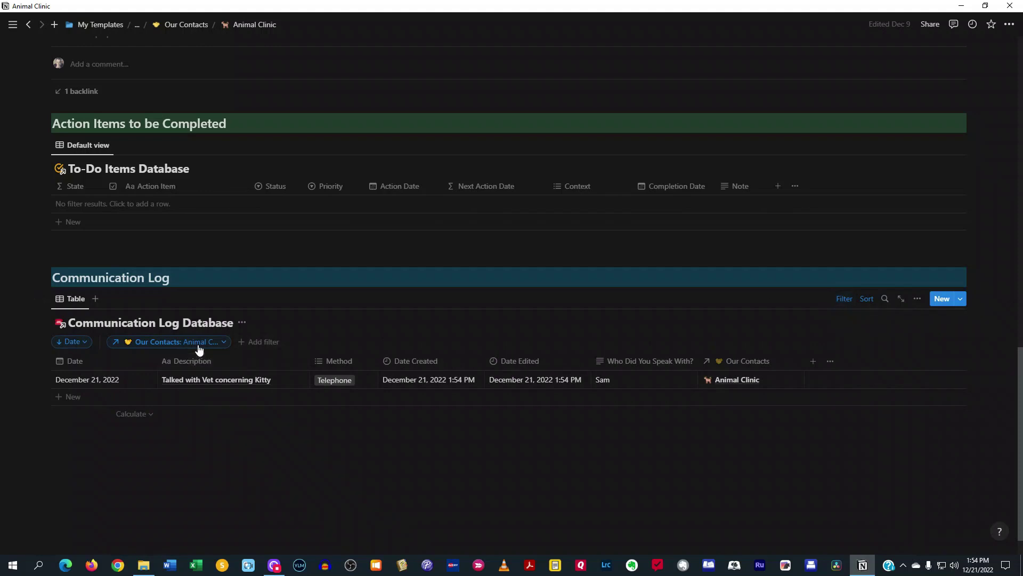
pyautogui.click(845, 299)
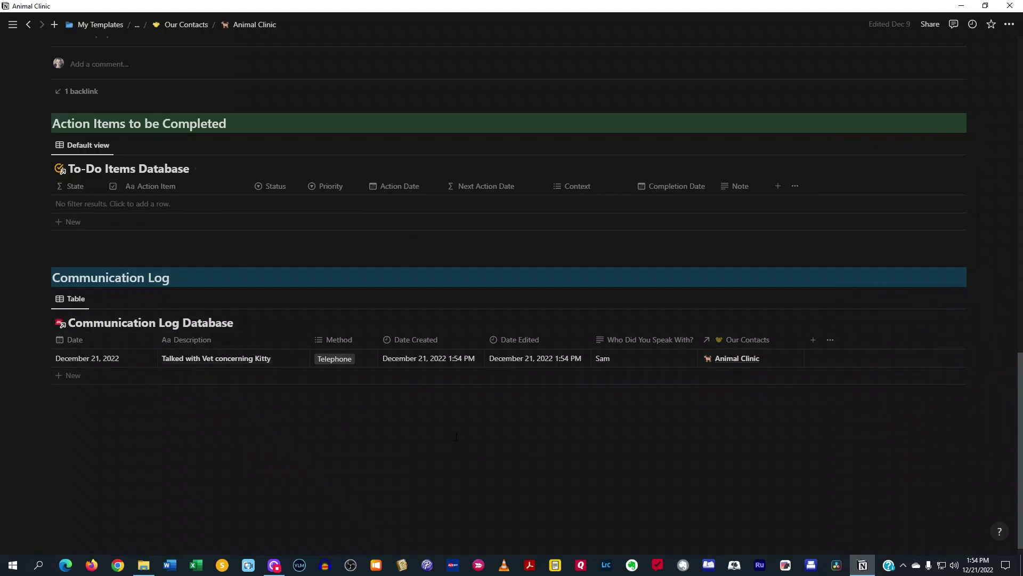
pyautogui.scroll(15, 457, 437)
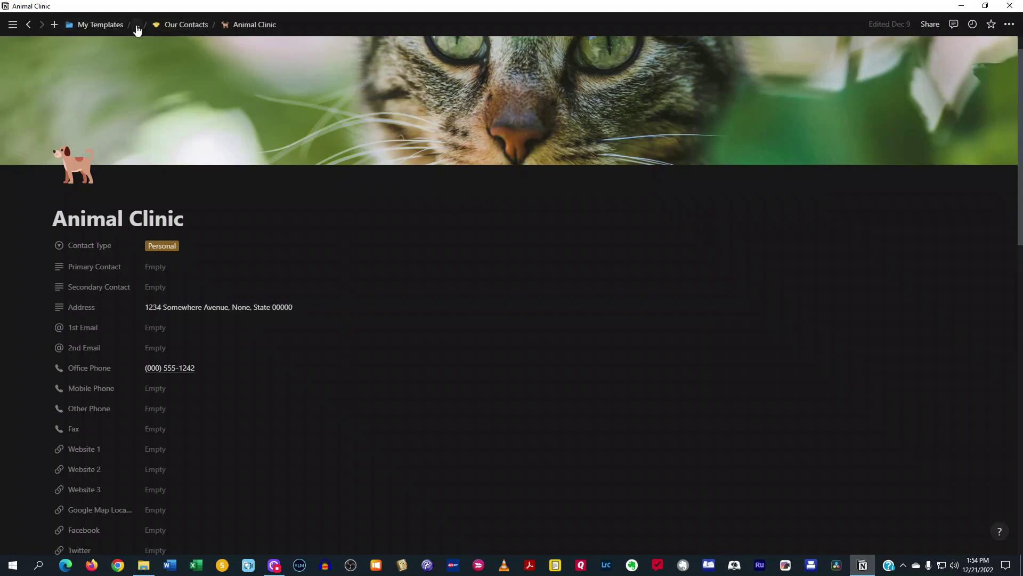
pyautogui.click(137, 27)
pyautogui.click(140, 45)
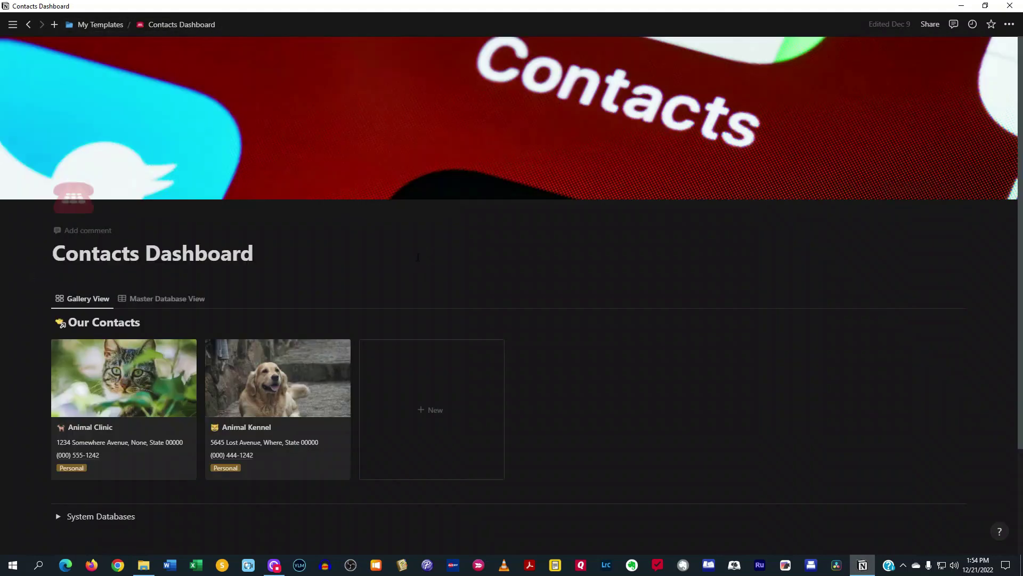
# Open Animal Kennel, check its Communication Log filters, and close the contact page.
pyautogui.click(315, 429)
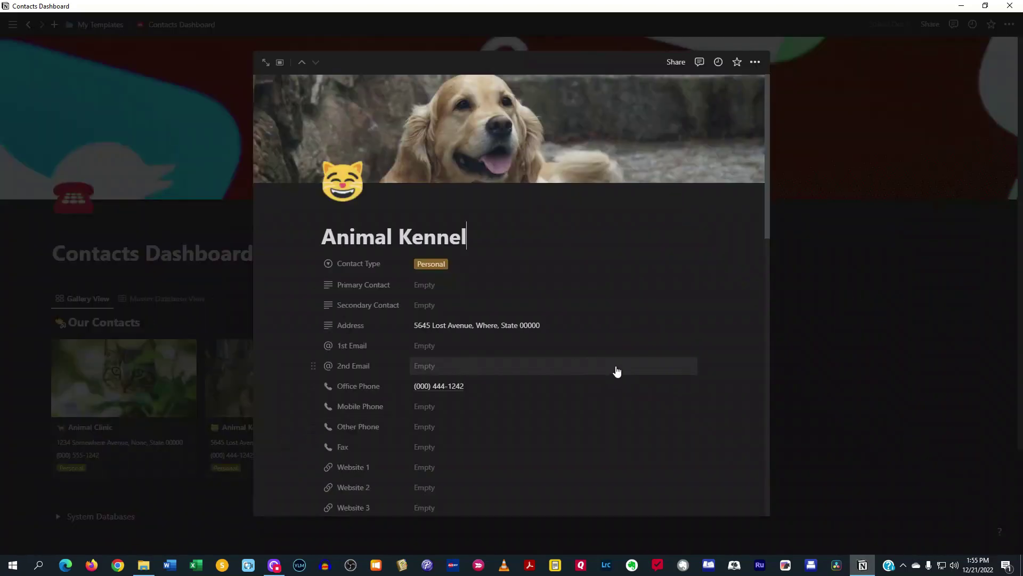
pyautogui.scroll(-3, 613, 376)
pyautogui.scroll(-10, 612, 377)
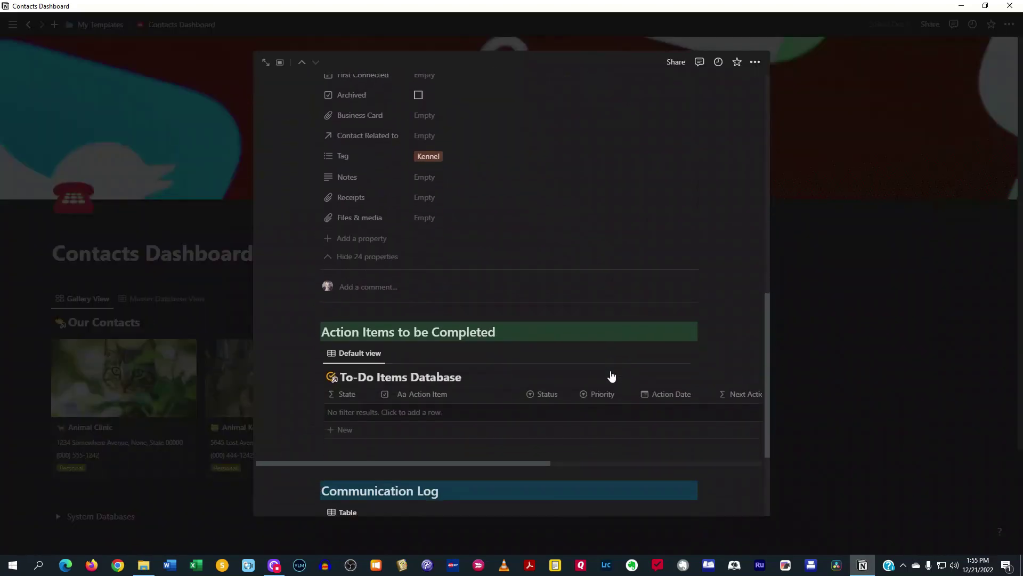
pyautogui.scroll(-2, 612, 377)
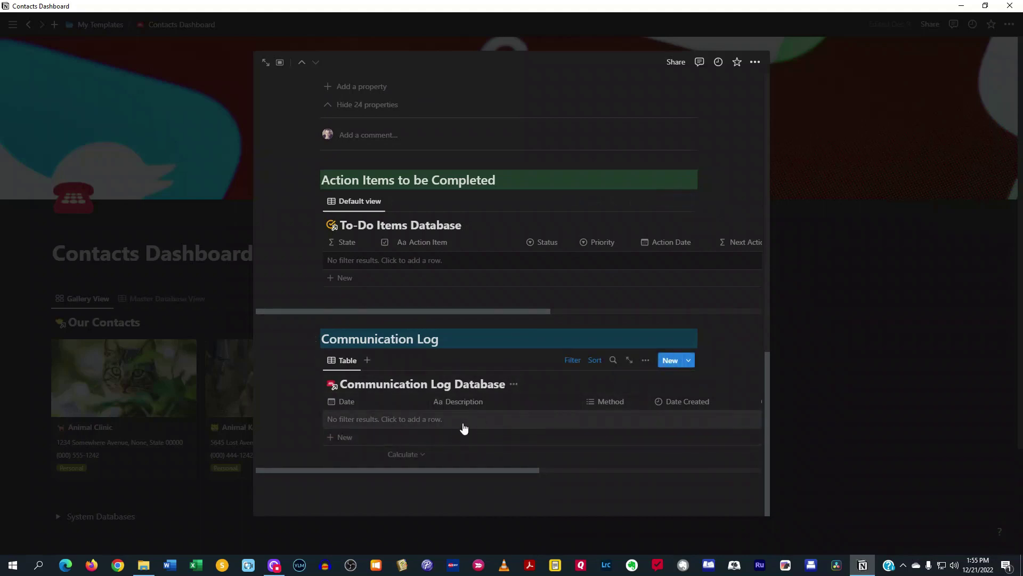
pyautogui.click(574, 362)
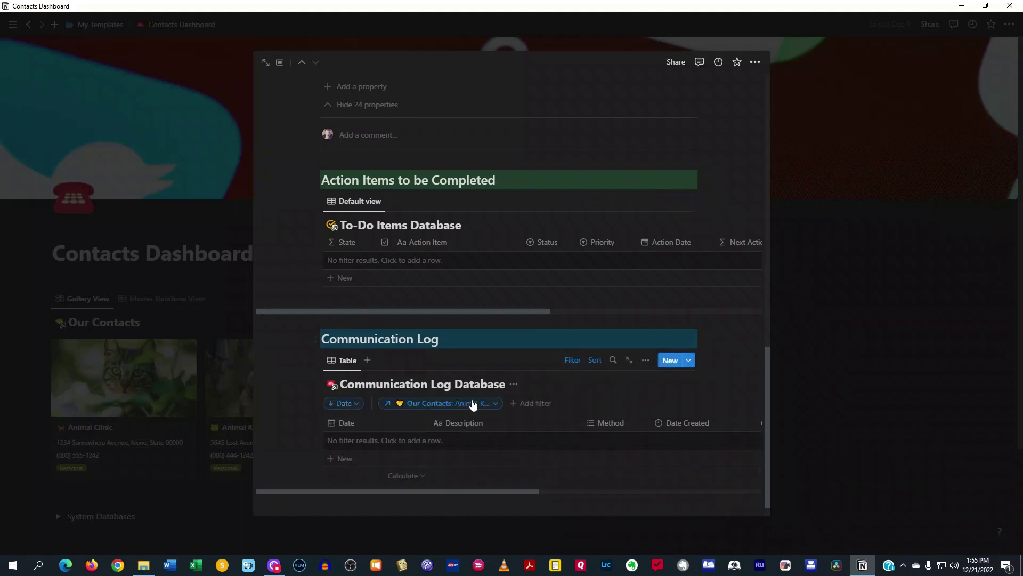
pyautogui.click(573, 363)
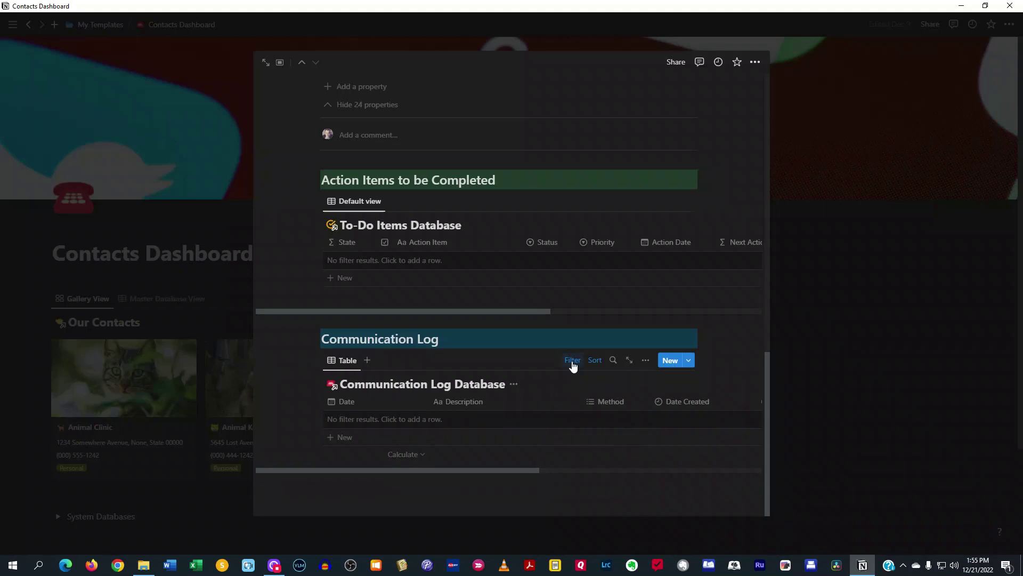
pyautogui.click(852, 423)
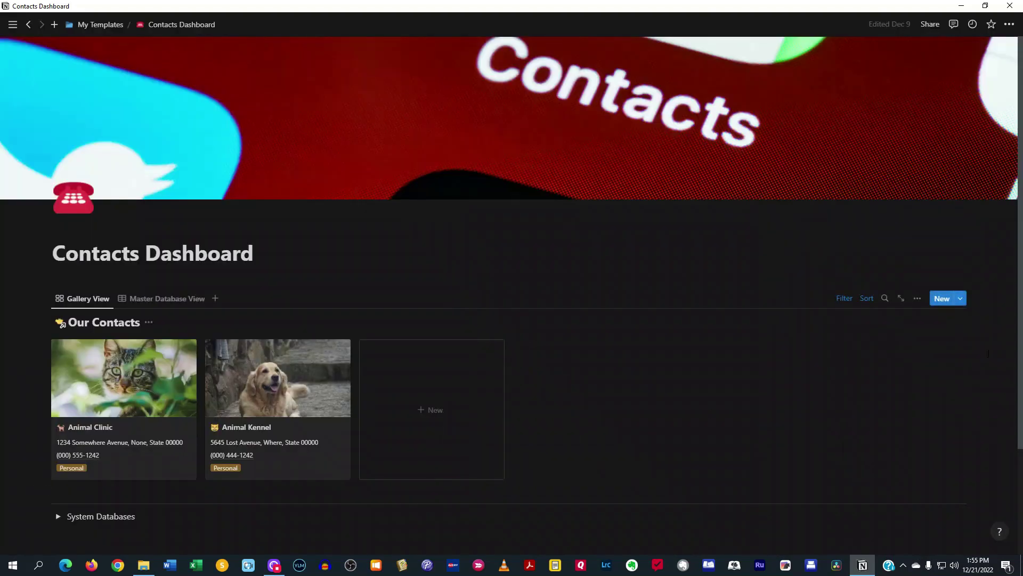
# Create a contact from the New Contact template, named Comcast with Contact Type Business.
pyautogui.click(962, 303)
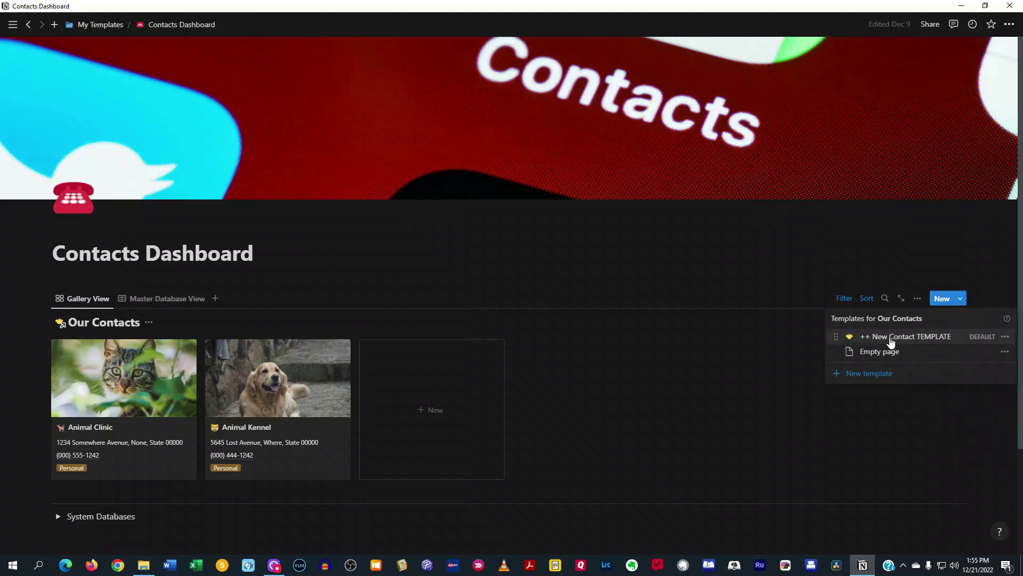
pyautogui.click(932, 341)
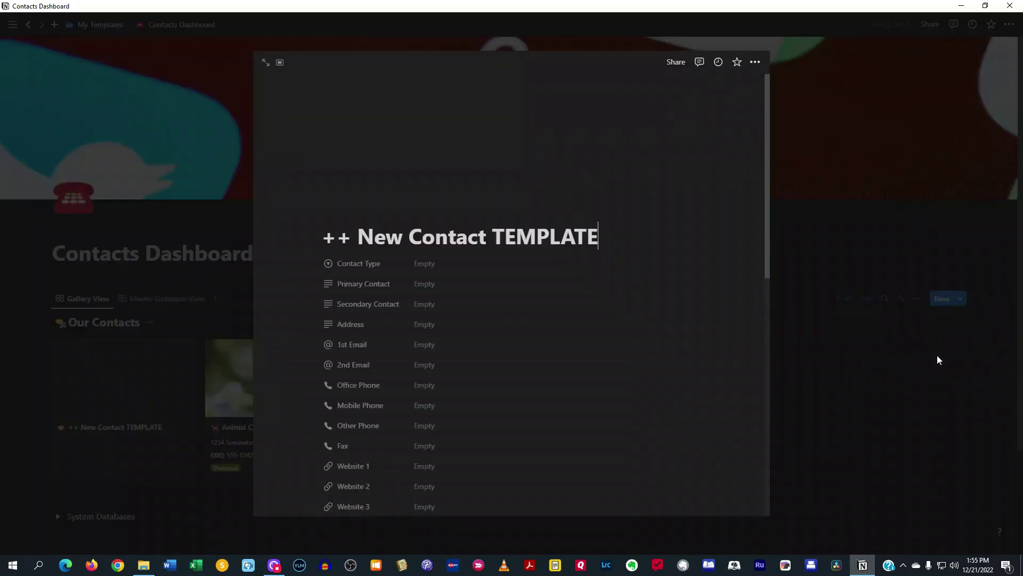
pyautogui.tripleClick(502, 232)
pyautogui.write('Comcast')
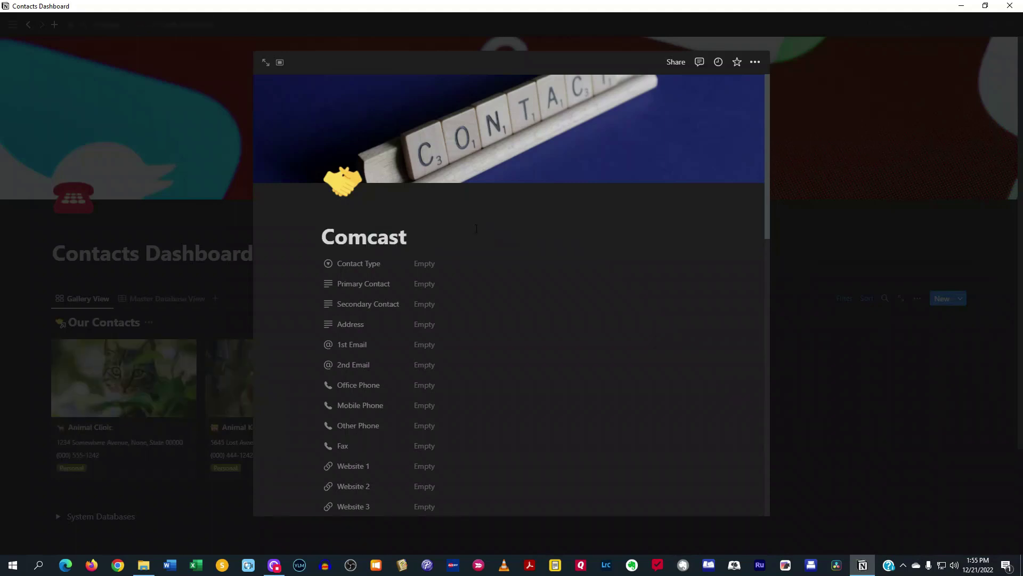
pyautogui.click(424, 264)
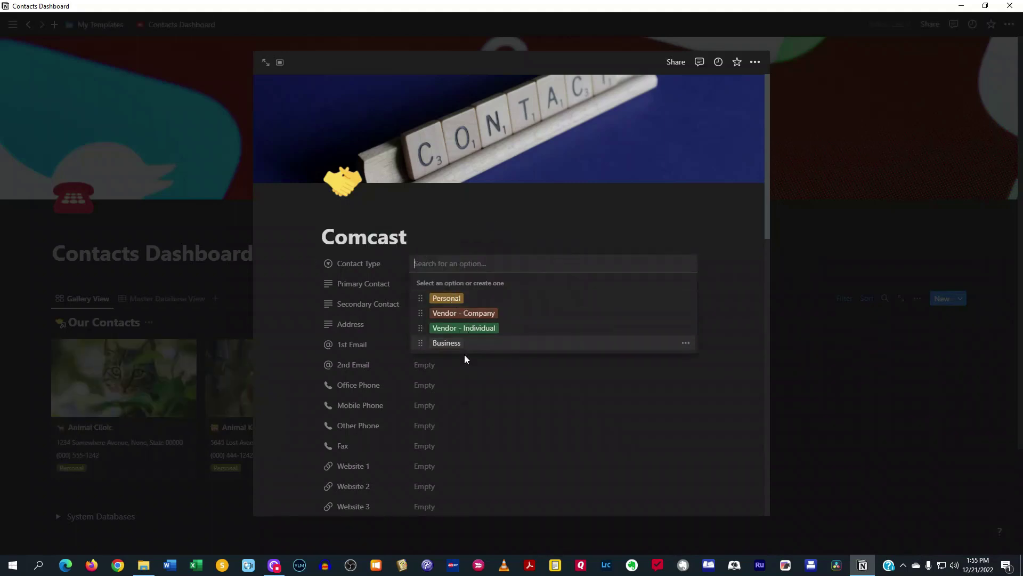
pyautogui.click(457, 343)
pyautogui.click(434, 284)
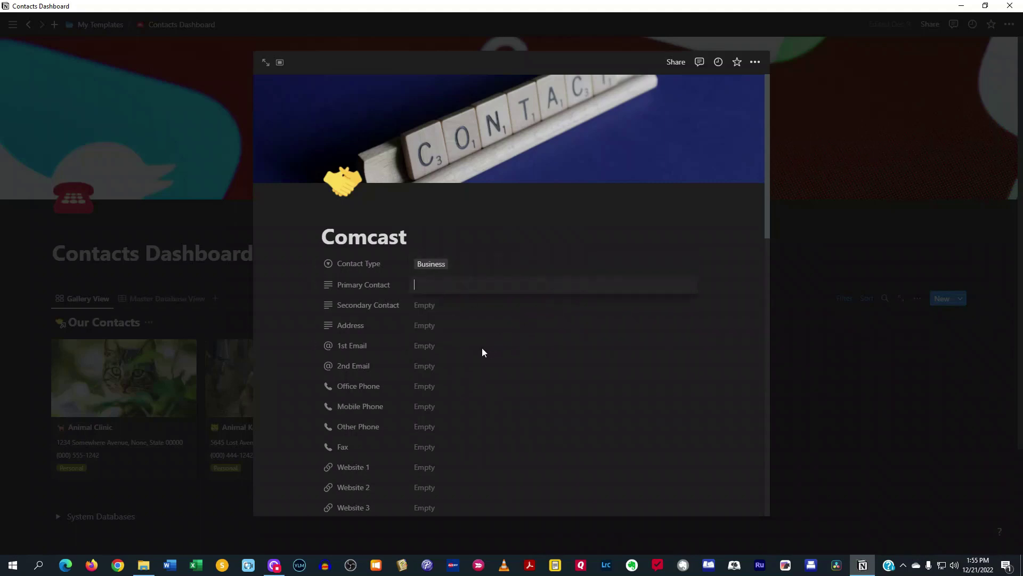
pyautogui.click(463, 316)
# Inspect the Comcast filters on the Communication Log and To-Do Items, then close the contact page.
pyautogui.scroll(-1, 469, 347)
pyautogui.scroll(-12, 462, 366)
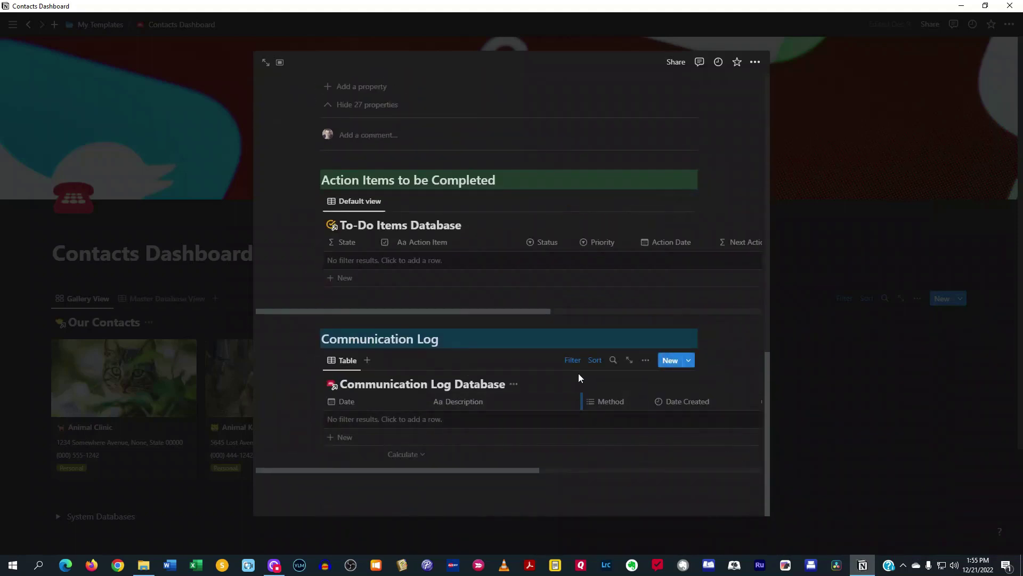
pyautogui.click(573, 362)
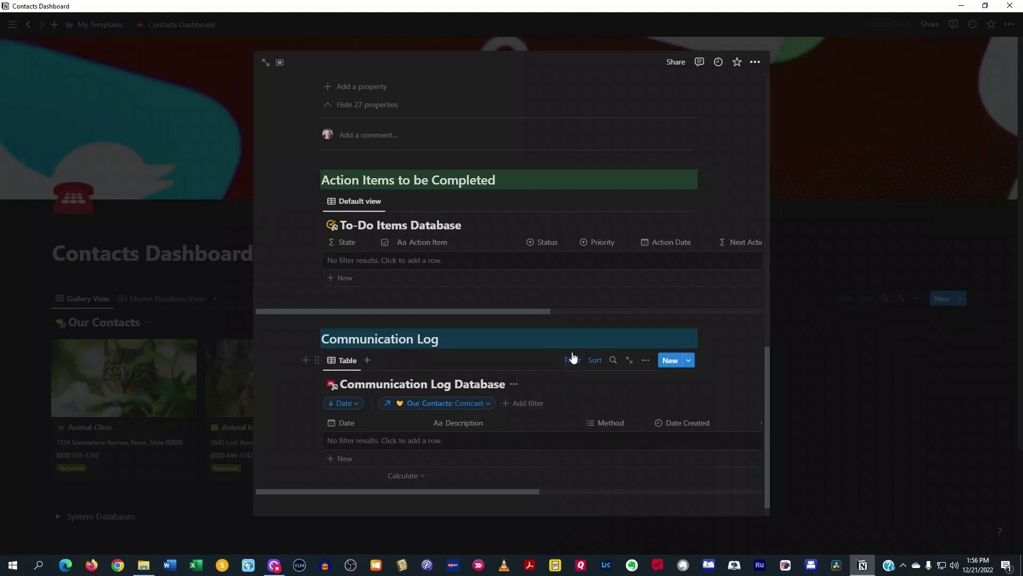
pyautogui.click(573, 203)
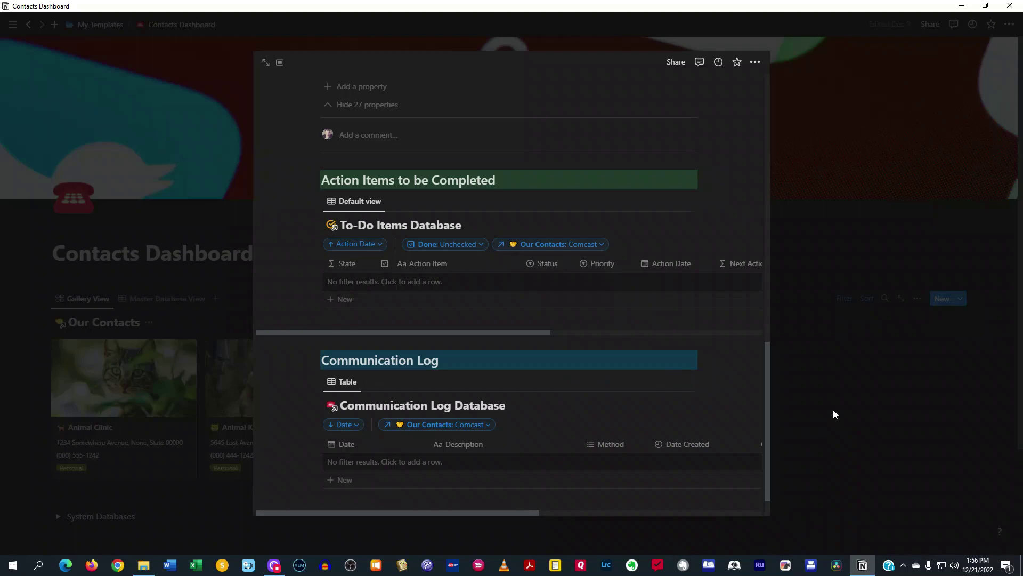
pyautogui.scroll(15, 581, 359)
pyautogui.scroll(-9, 581, 359)
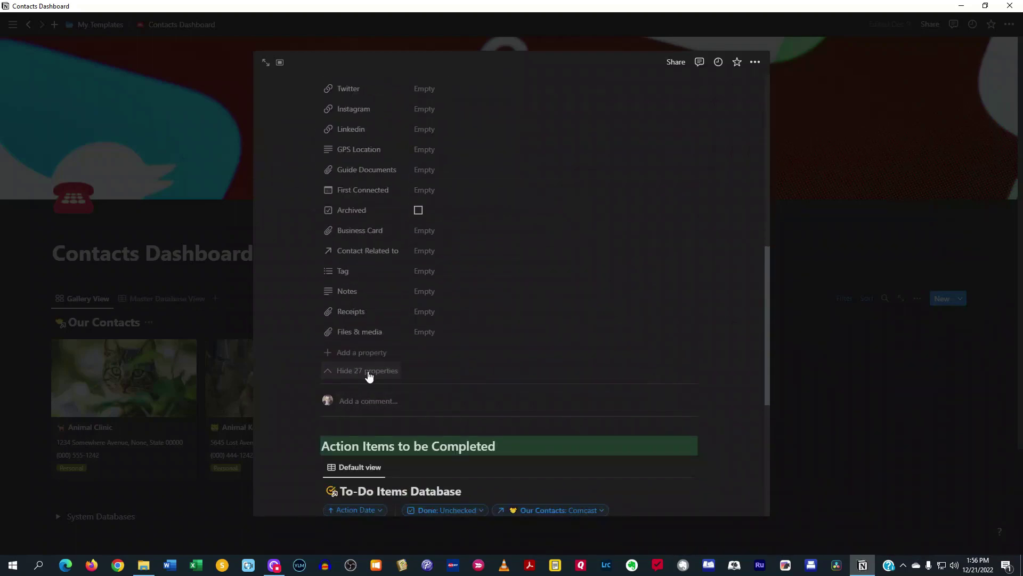
pyautogui.scroll(-5, 495, 411)
pyautogui.press('Escape')
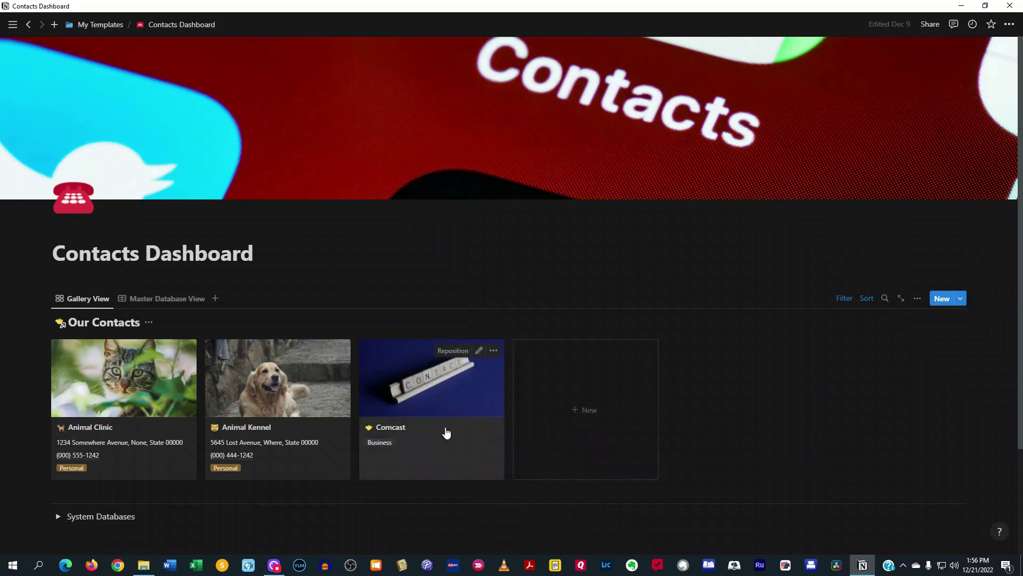
pyautogui.click(447, 431)
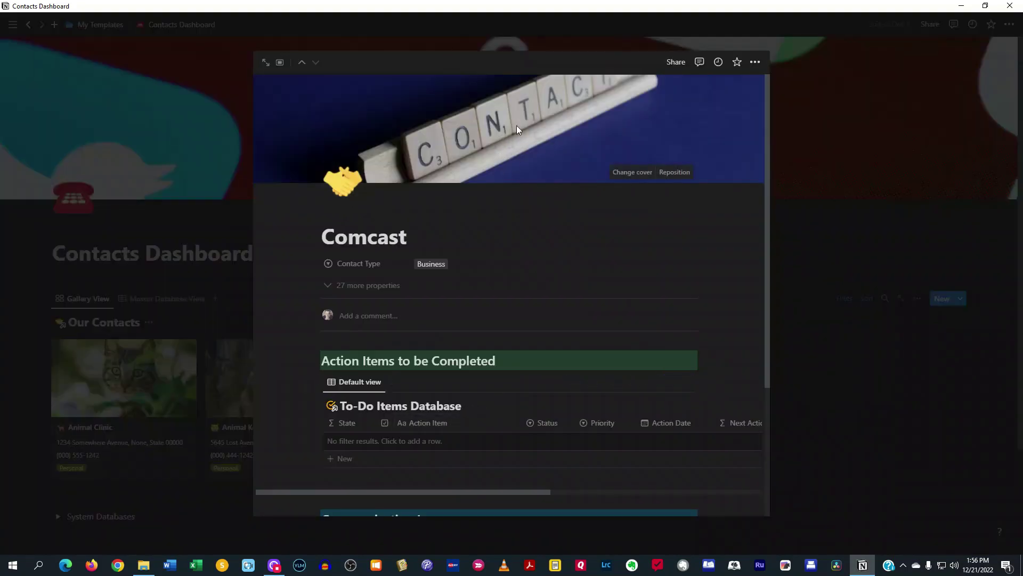
pyautogui.click(842, 417)
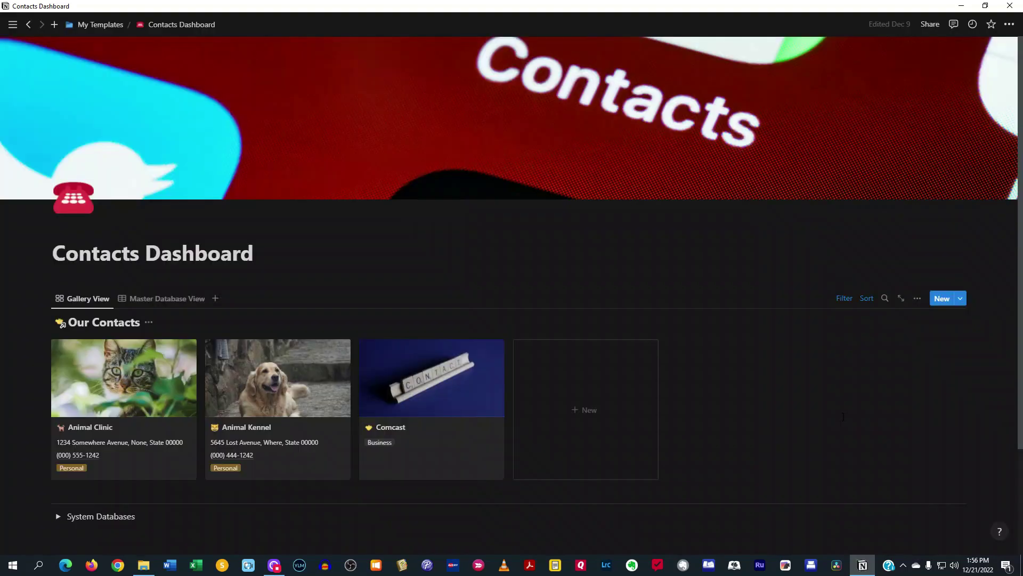
pyautogui.scroll(-2, 316, 373)
pyautogui.scroll(2, 316, 373)
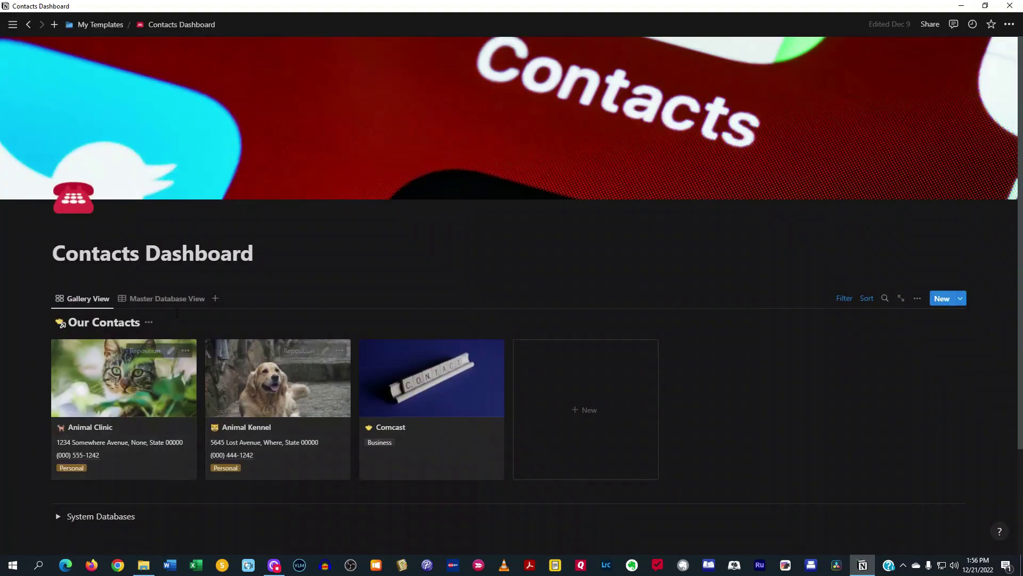
pyautogui.click(172, 301)
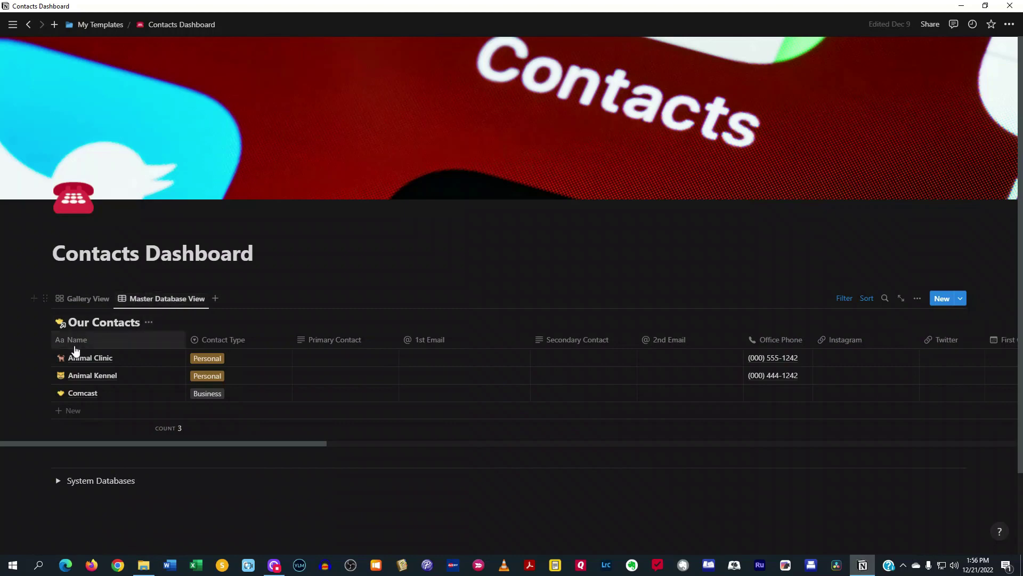
pyautogui.moveTo(149, 358)
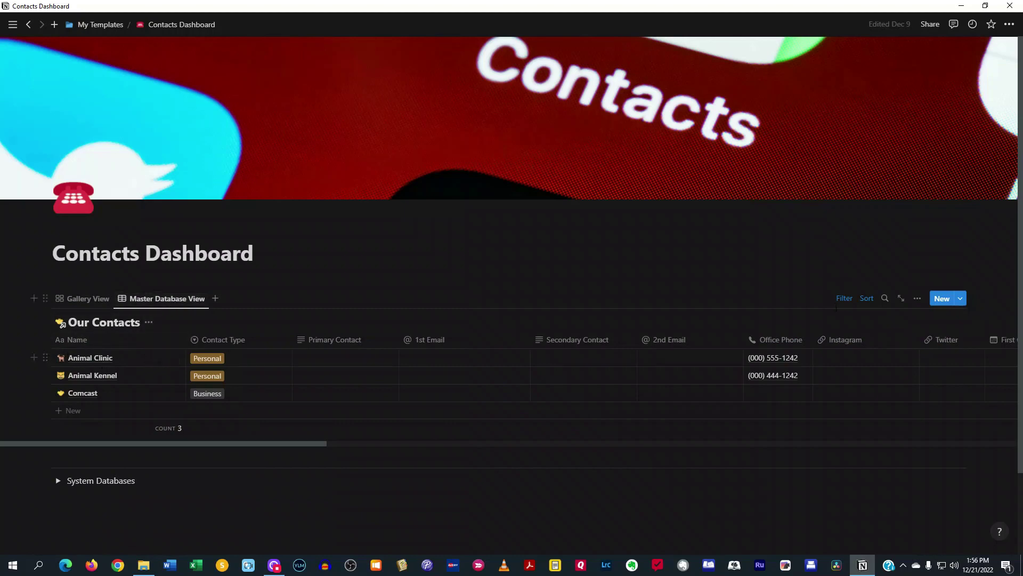
pyautogui.click(846, 301)
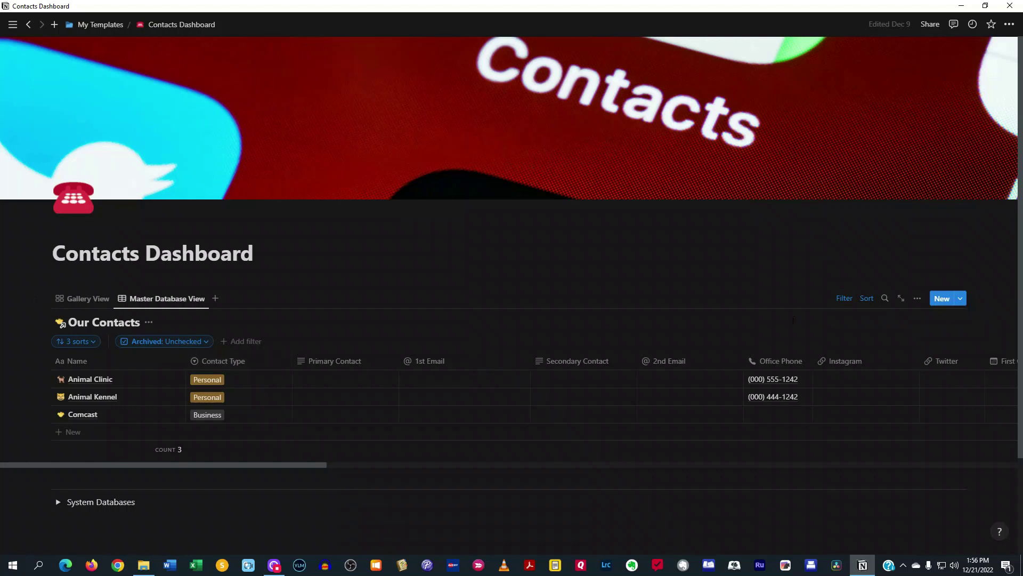
pyautogui.click(866, 299)
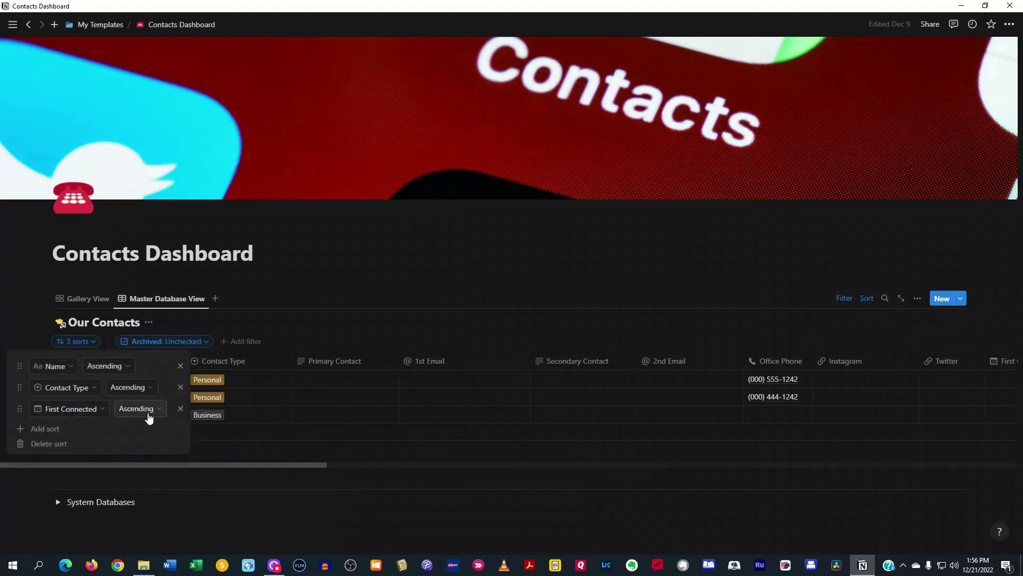
pyautogui.click(869, 299)
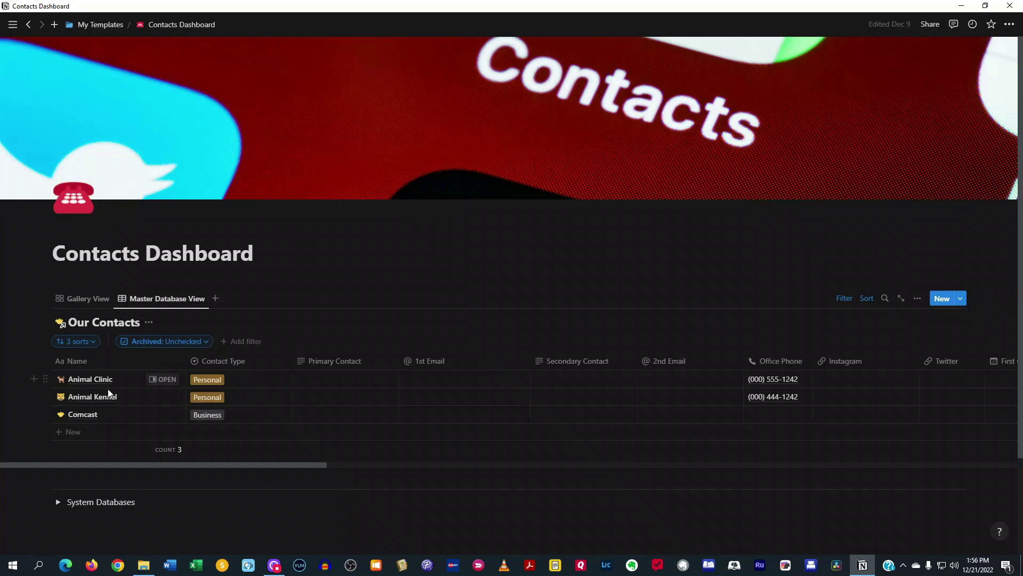
pyautogui.click(89, 302)
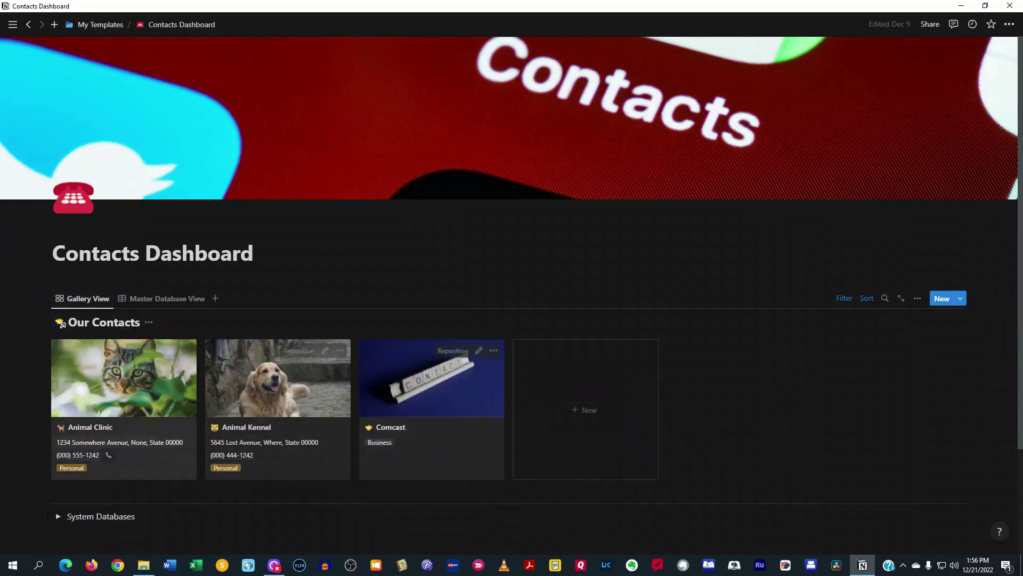
pyautogui.click(884, 298)
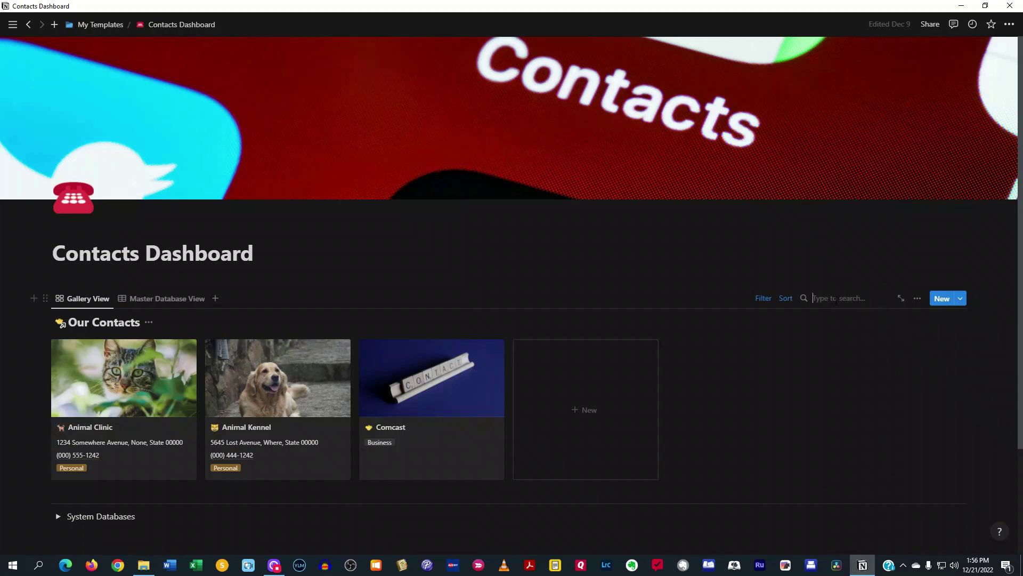
pyautogui.click(778, 420)
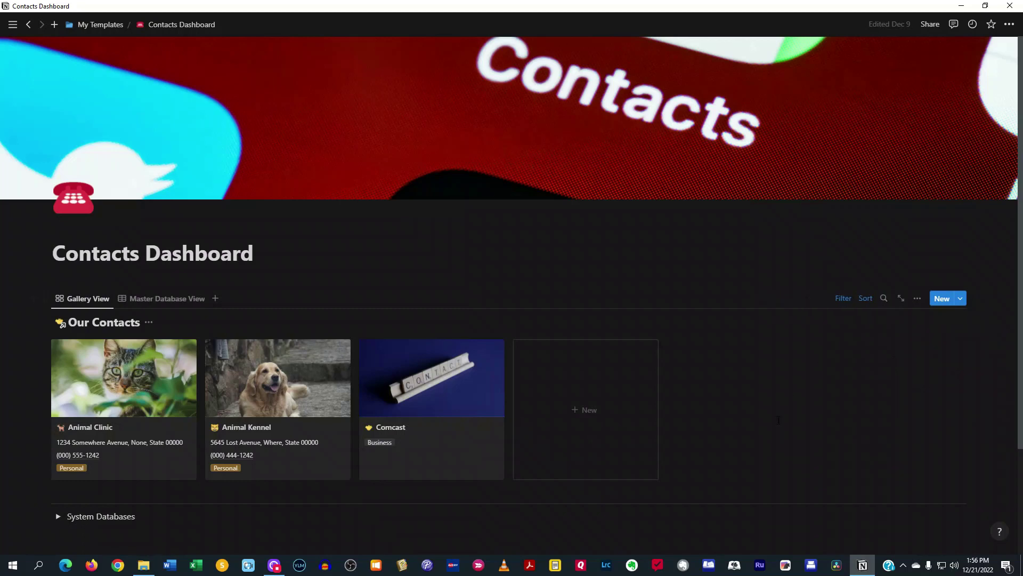